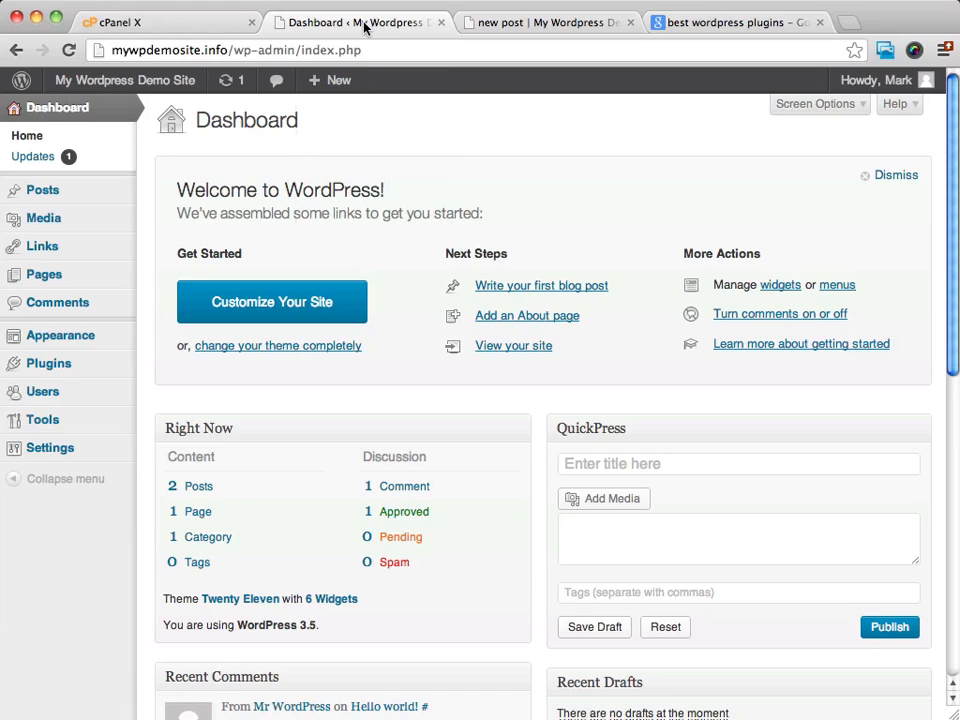
Open the Search Engine Journal article "Top 10 WordPress Plugins for 2012" from the Google results for best wordpress plugins
click(736, 23)
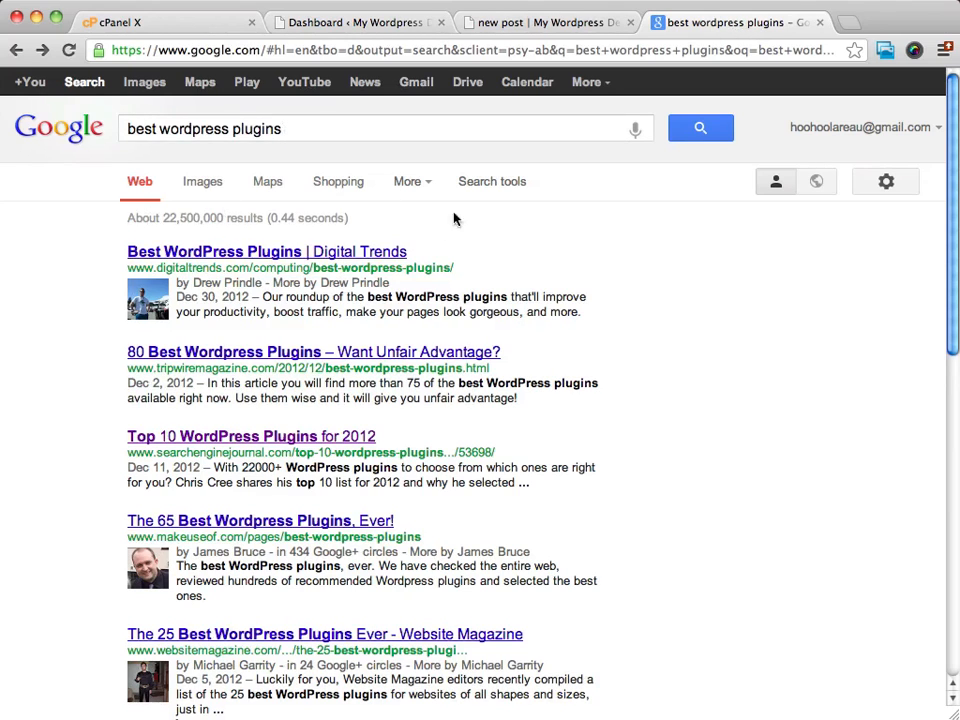
scroll(633, 428, down, 3)
scroll(633, 428, up, 3)
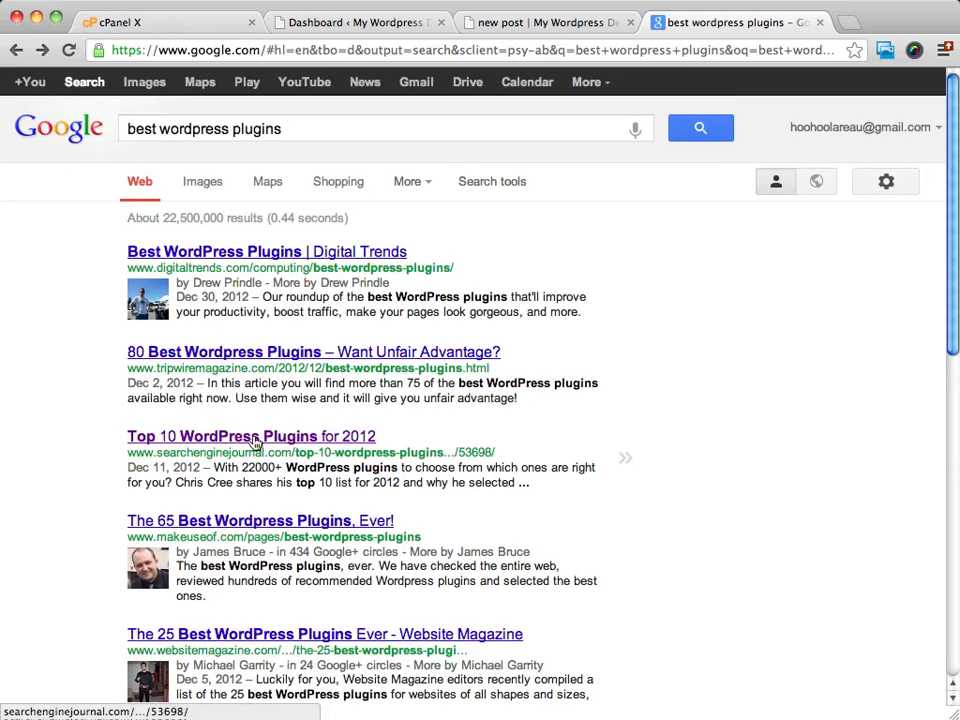
click(255, 441)
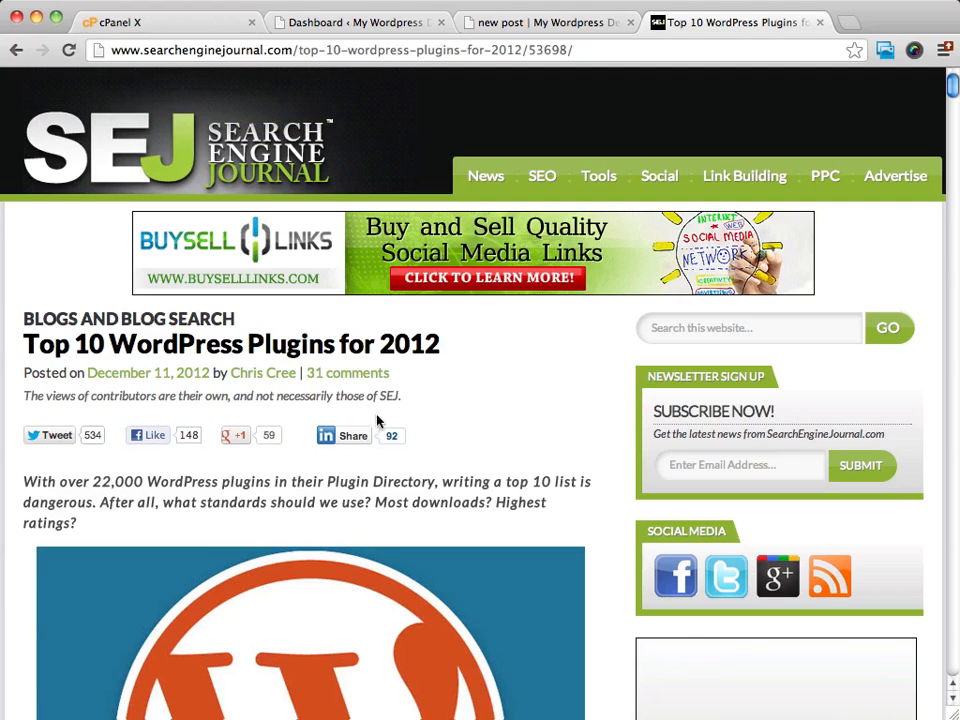
Look through the article's introduction and its WordPress SEO and W3 Total Cache sections for recommended plugins
scroll(426, 390, down, 2)
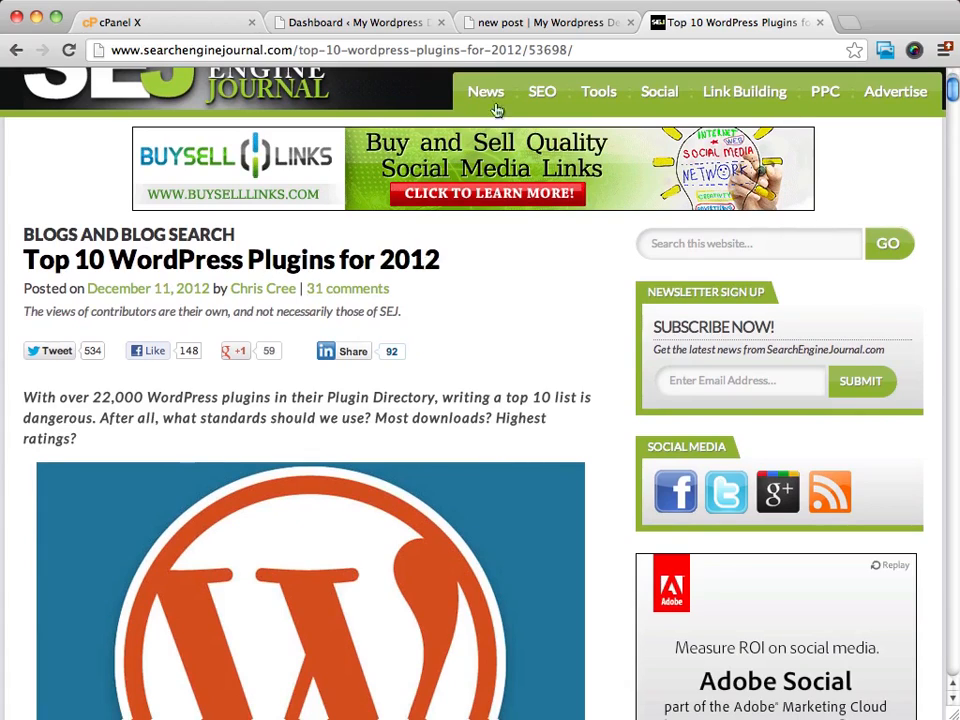
scroll(497, 236, down, 12)
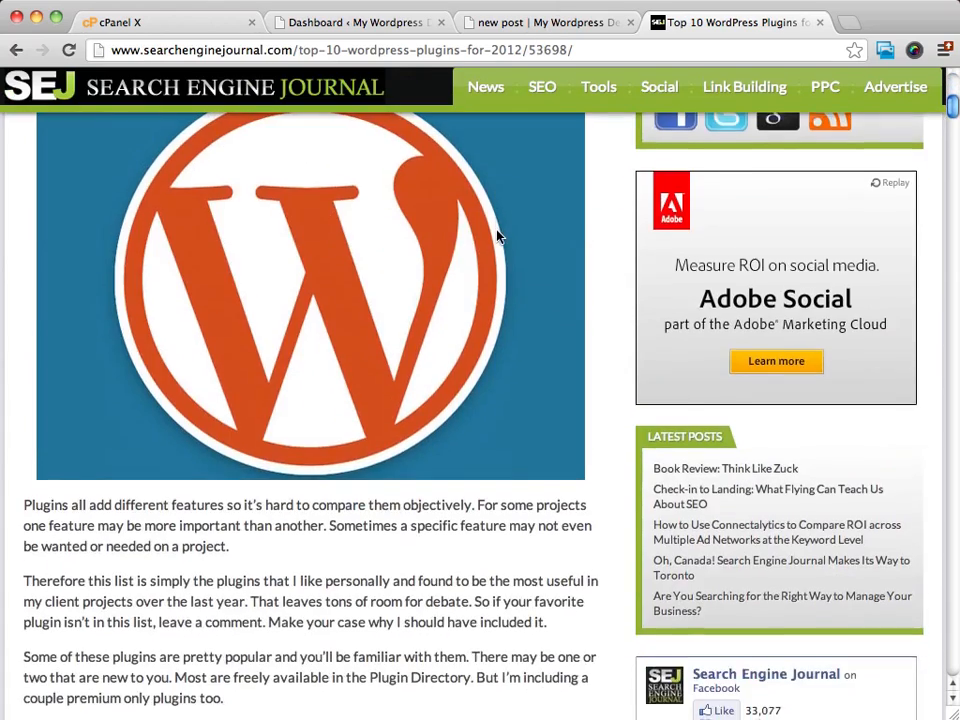
scroll(263, 214, down, 10)
scroll(236, 223, down, 17)
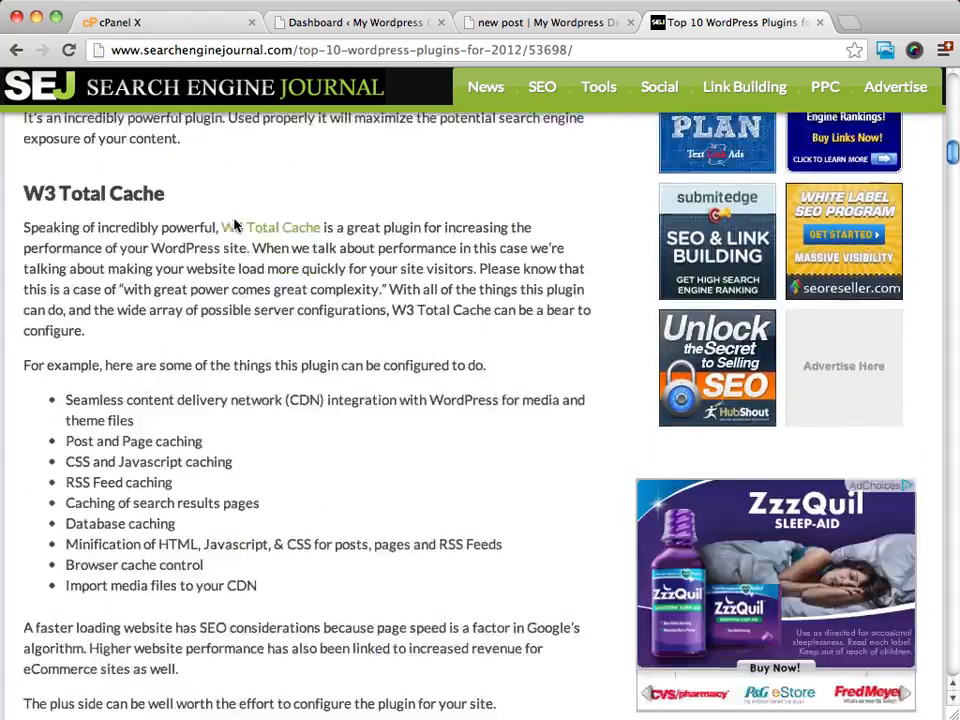
scroll(236, 223, up, 20)
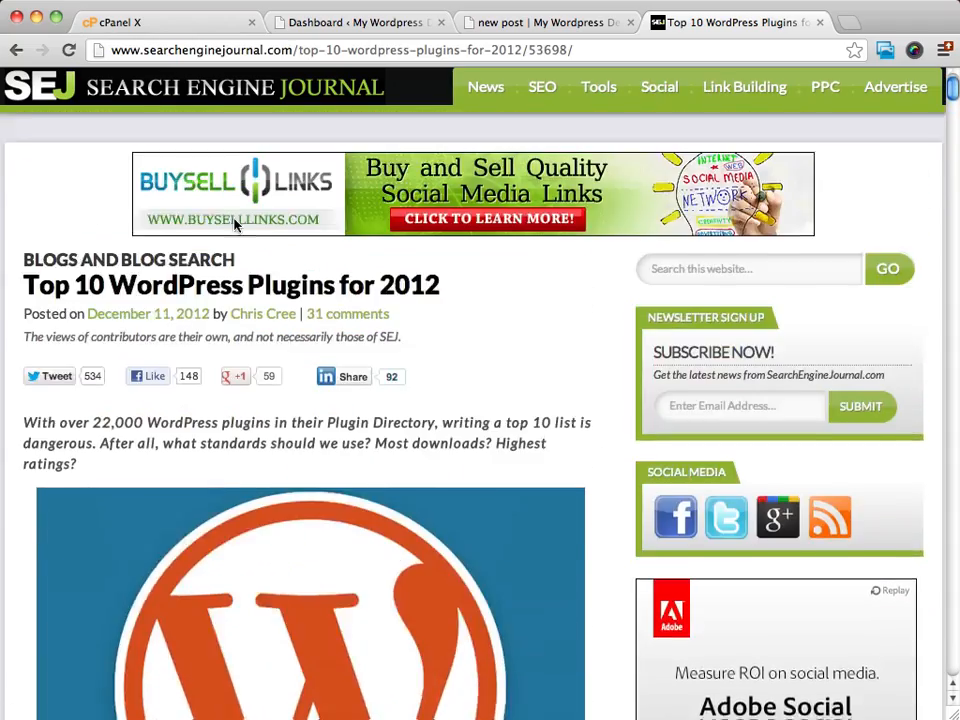
scroll(536, 343, down, 11)
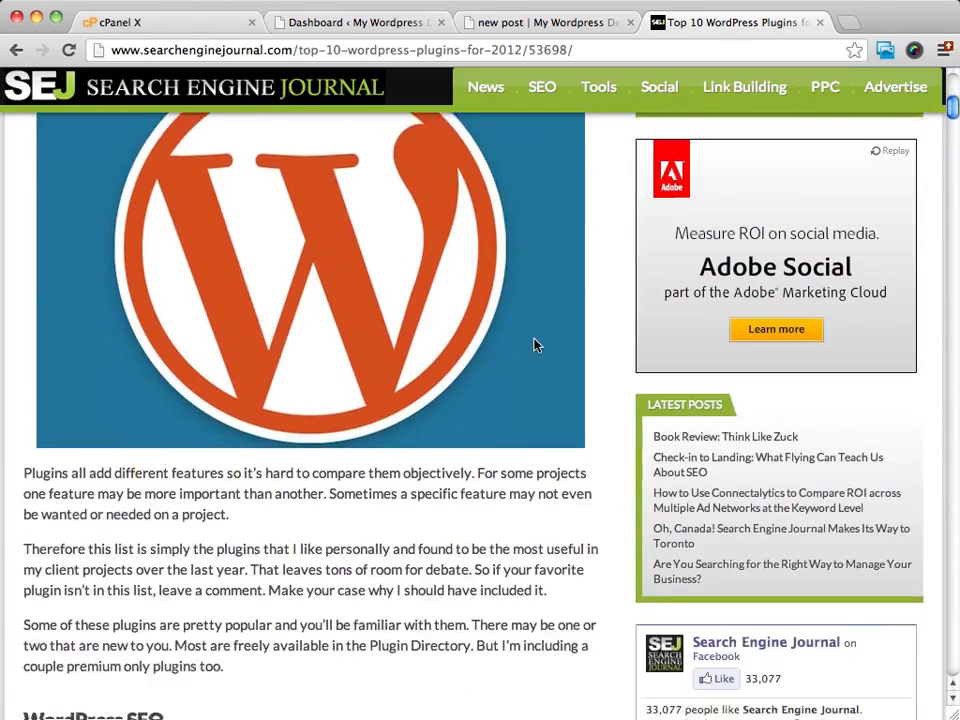
scroll(532, 342, down, 2)
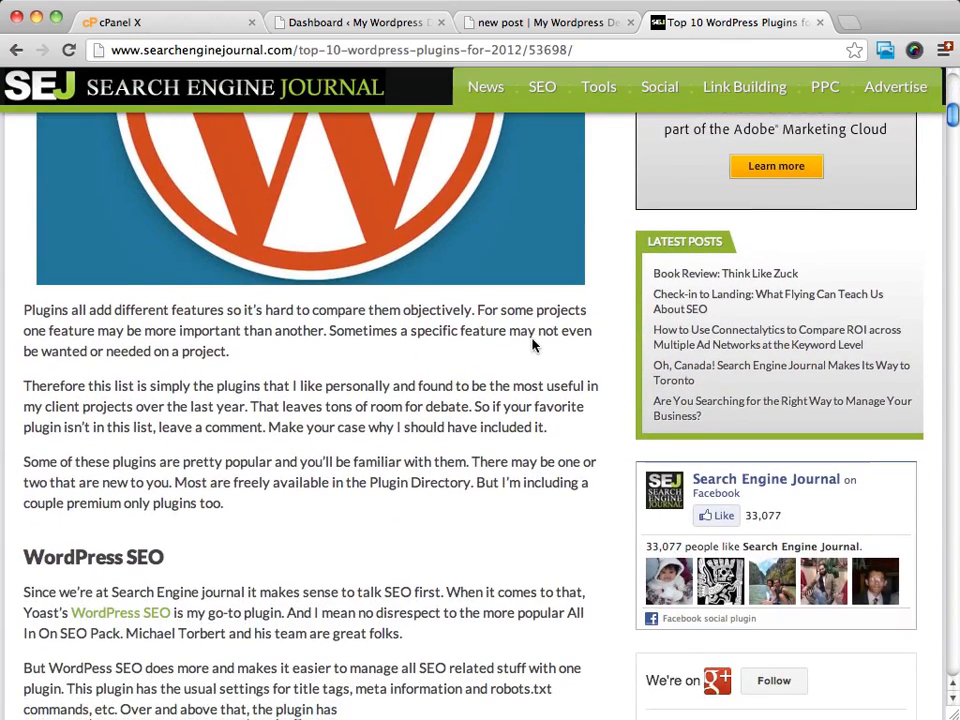
scroll(532, 345, down, 3)
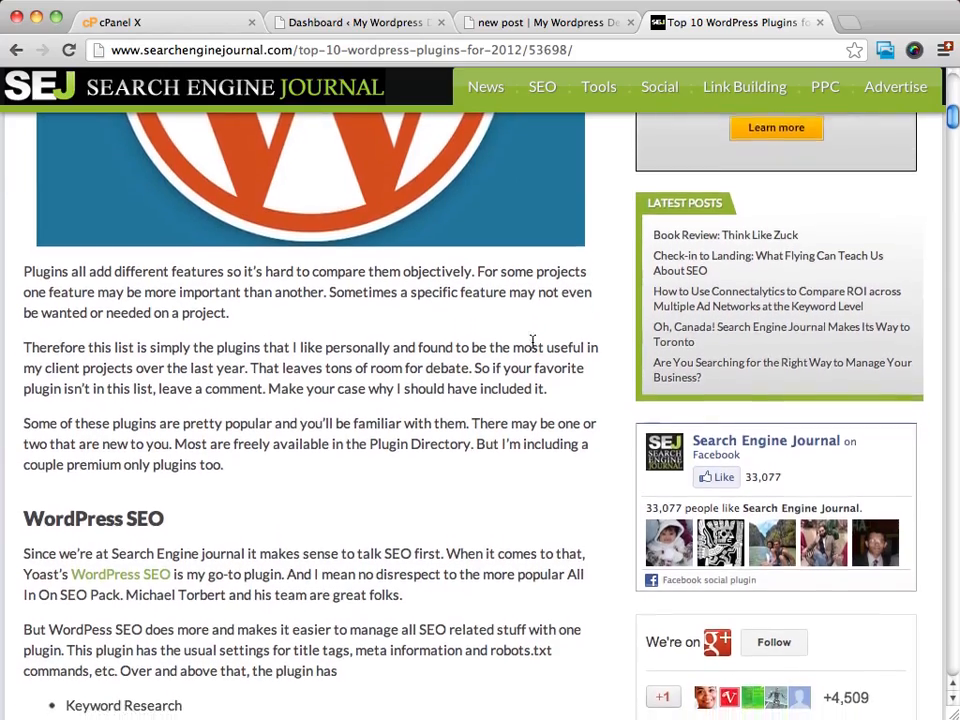
scroll(533, 343, down, 1)
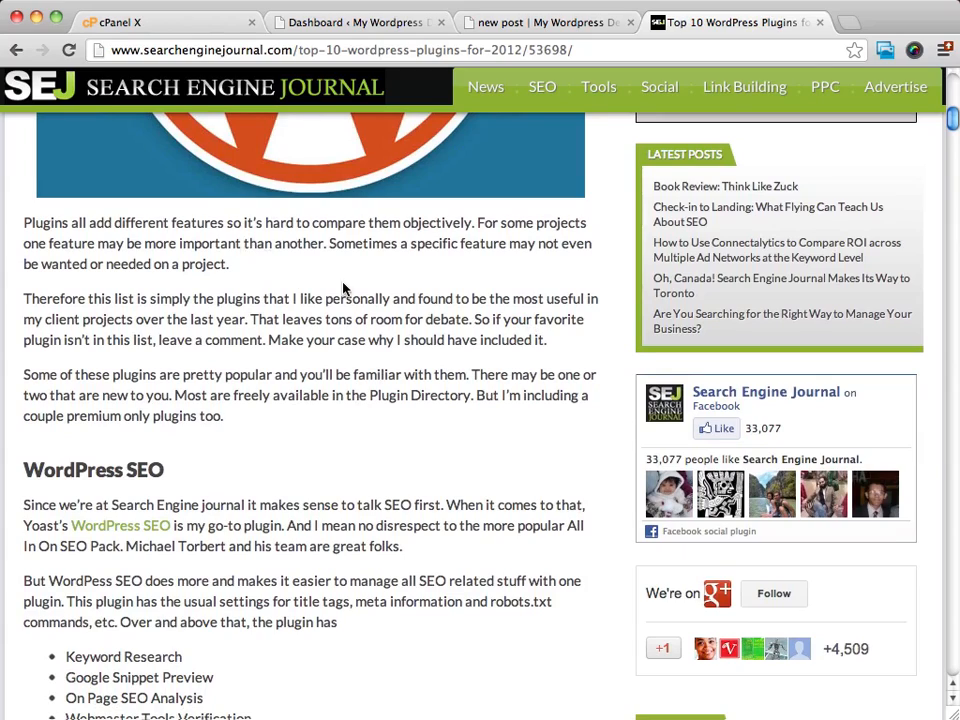
scroll(343, 288, up, 10)
scroll(445, 209, down, 10)
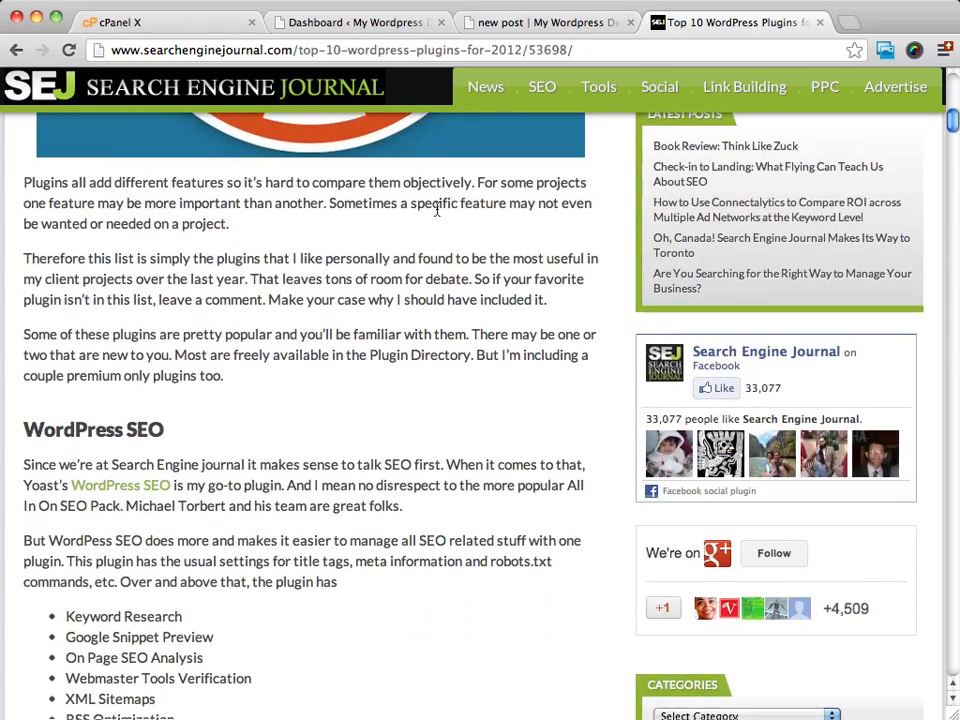
scroll(158, 523, down, 5)
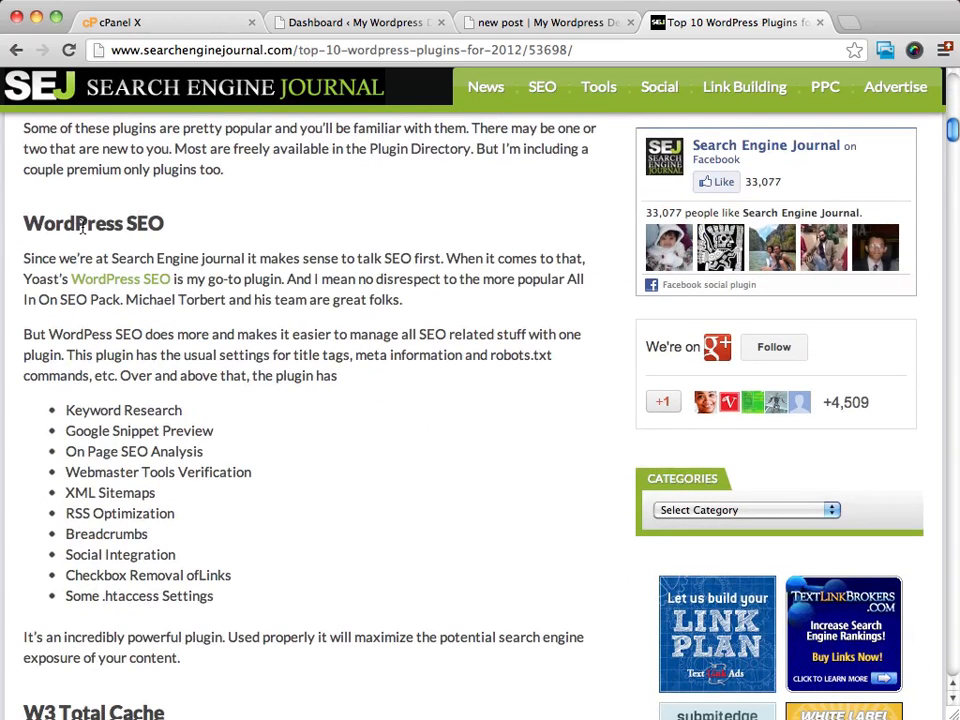
Switch to the WordPress dashboard and bring up the popular plugins available to install
click(328, 22)
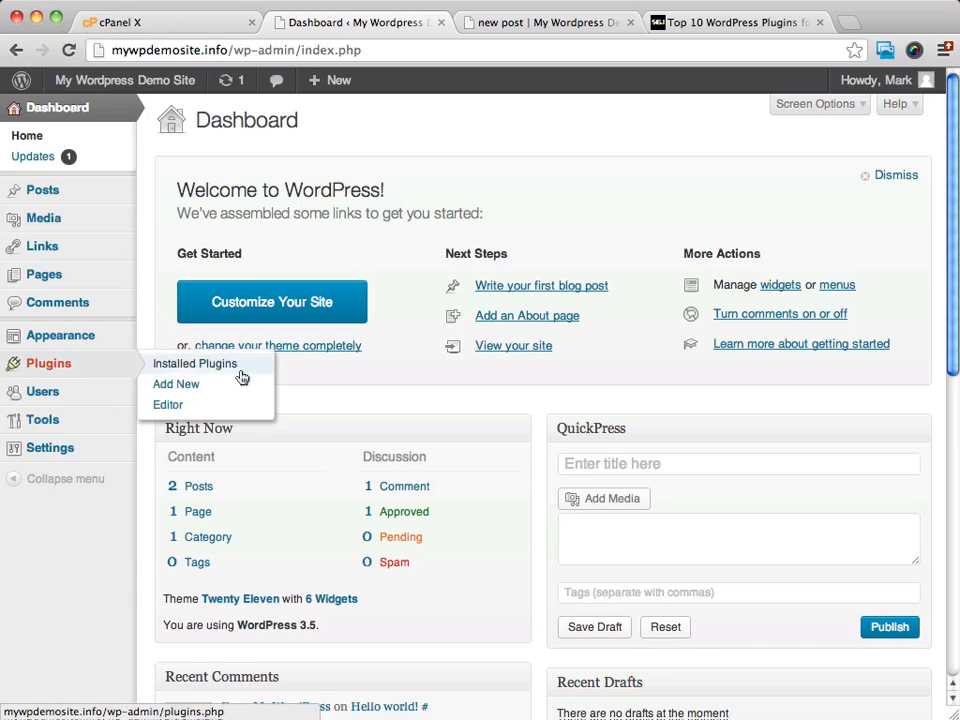
mouse_move(55, 372)
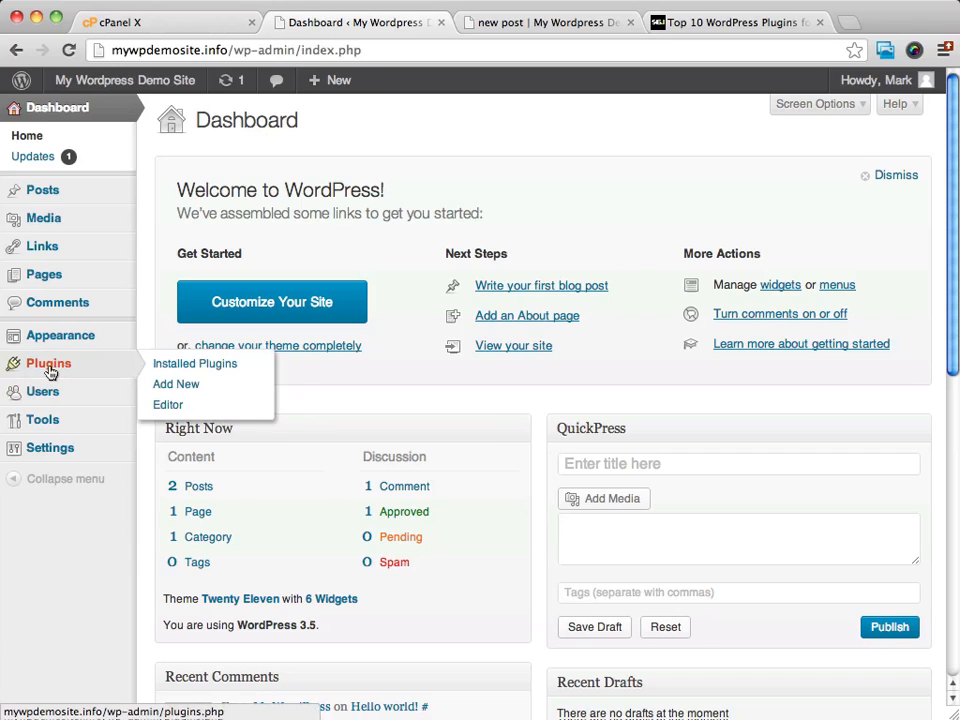
click(48, 371)
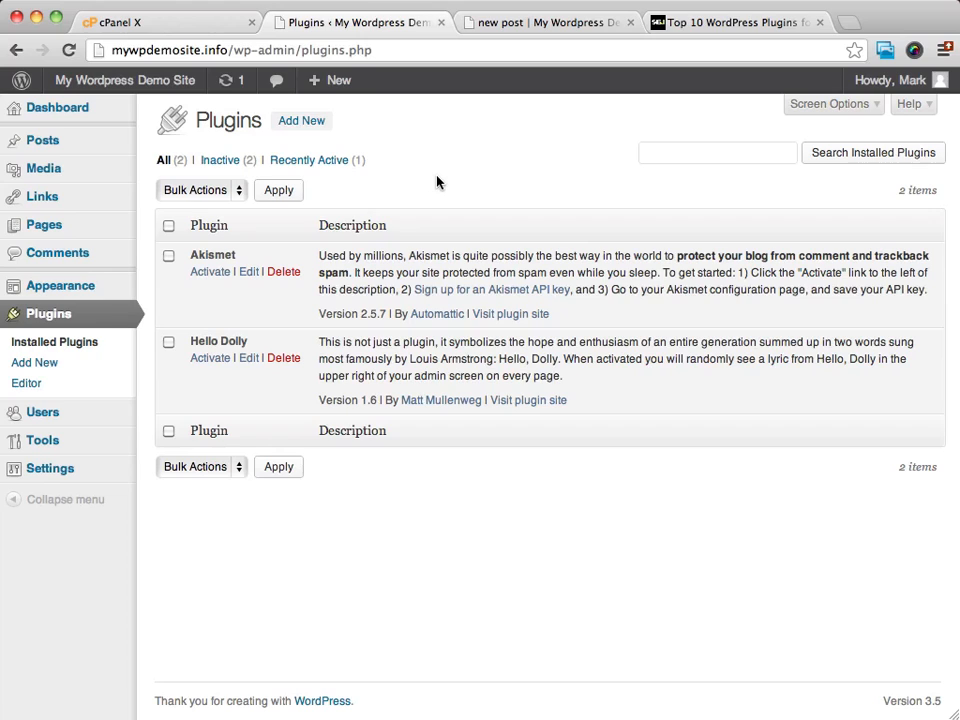
click(309, 121)
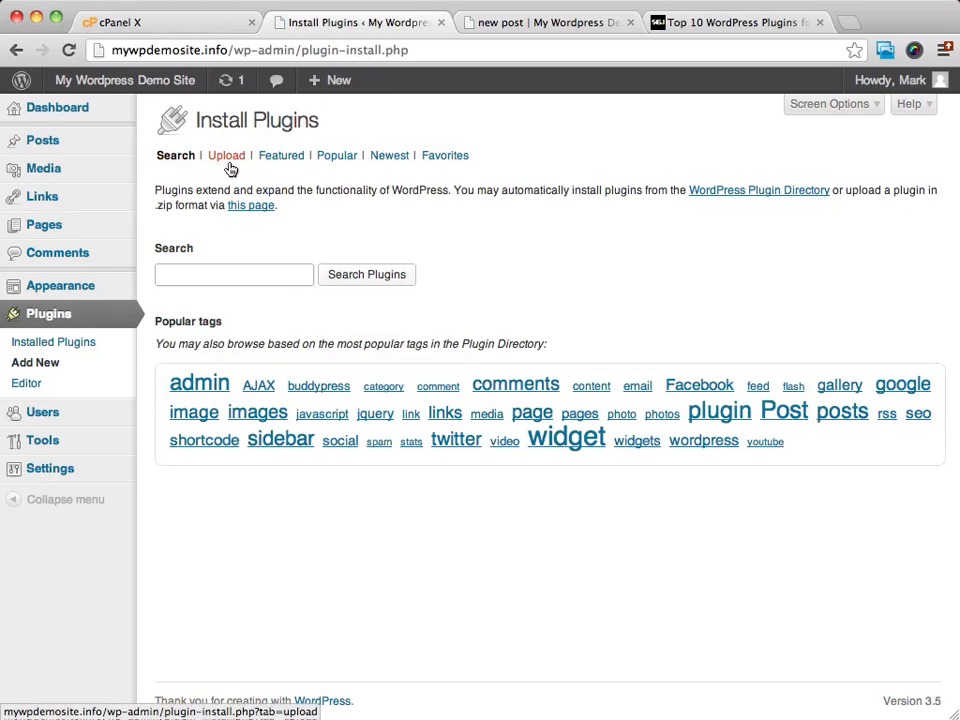
click(339, 157)
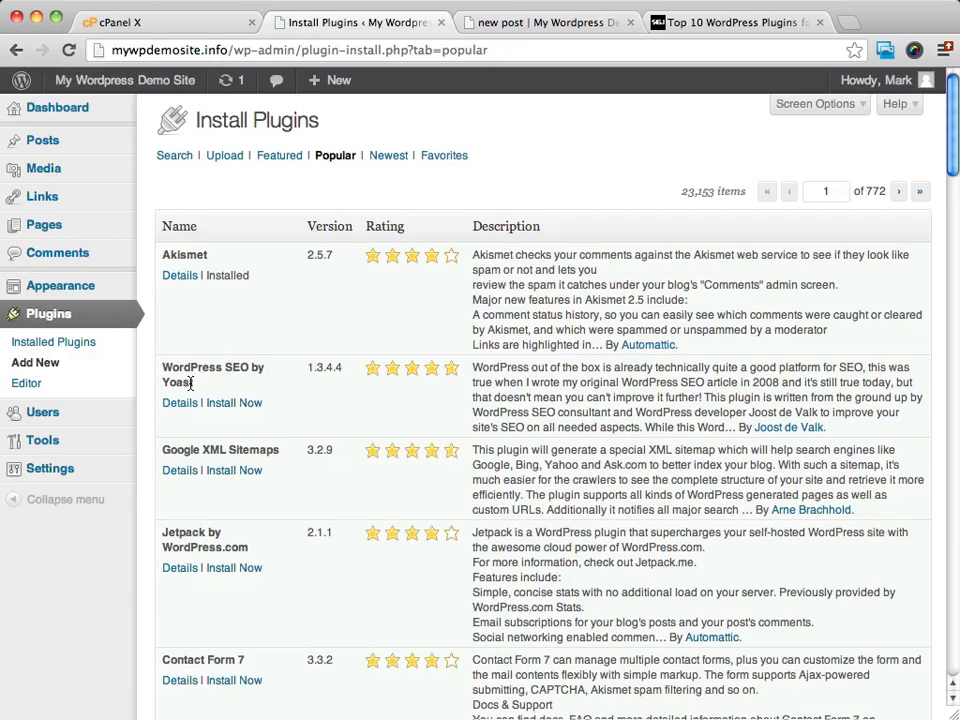
Check the article's SEO plugin recommendation, then install and activate WordPress SEO by Yoast from the popular plugins
click(700, 22)
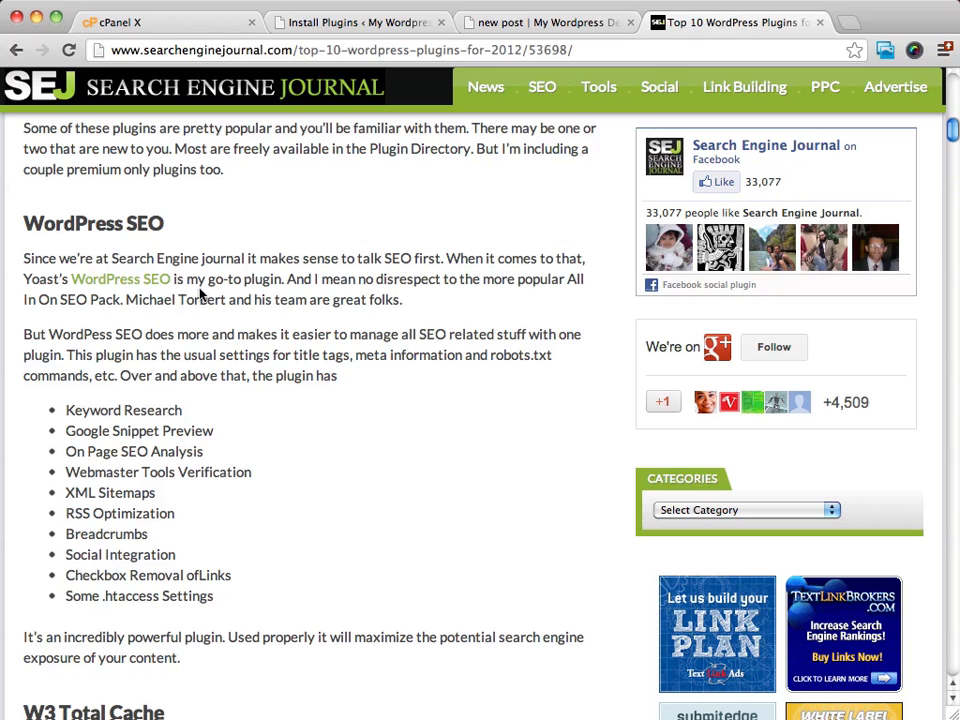
click(372, 22)
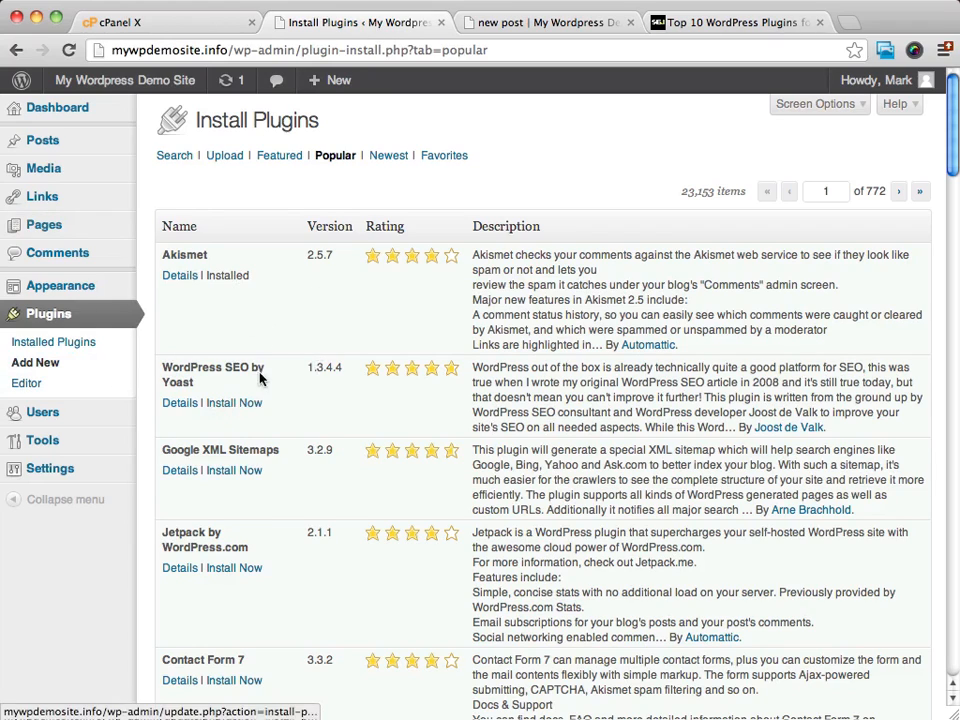
click(229, 404)
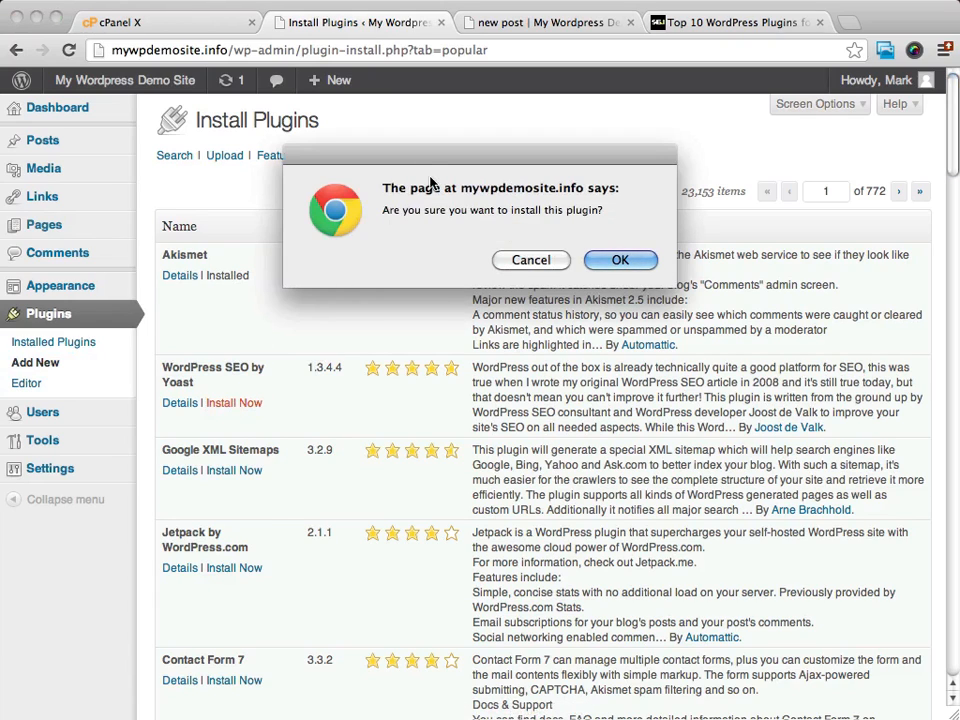
drag(384, 190, 639, 197)
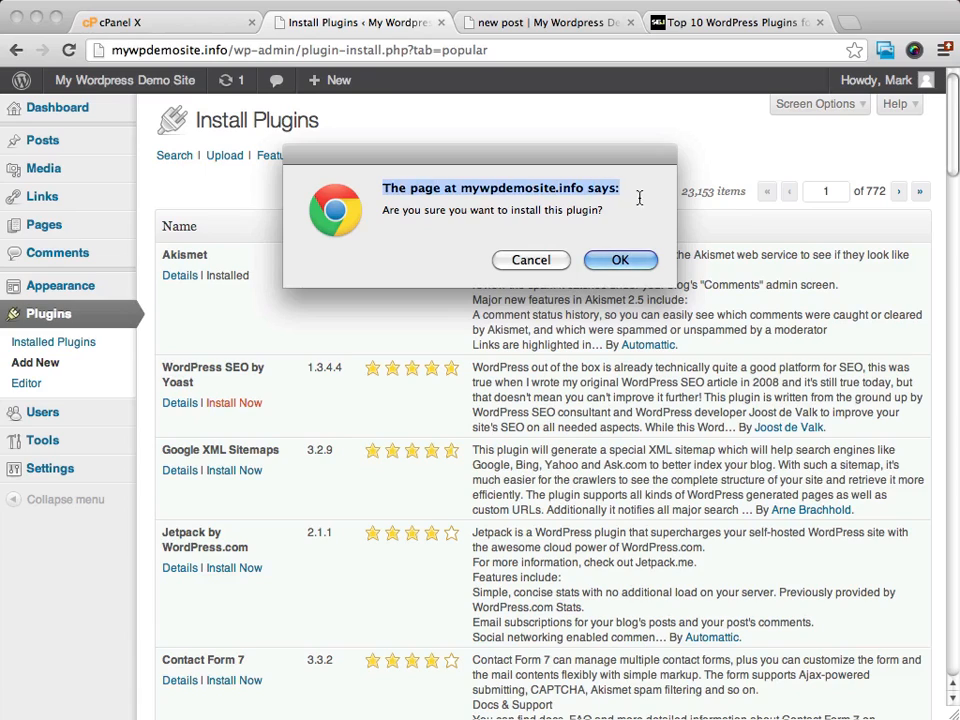
click(645, 264)
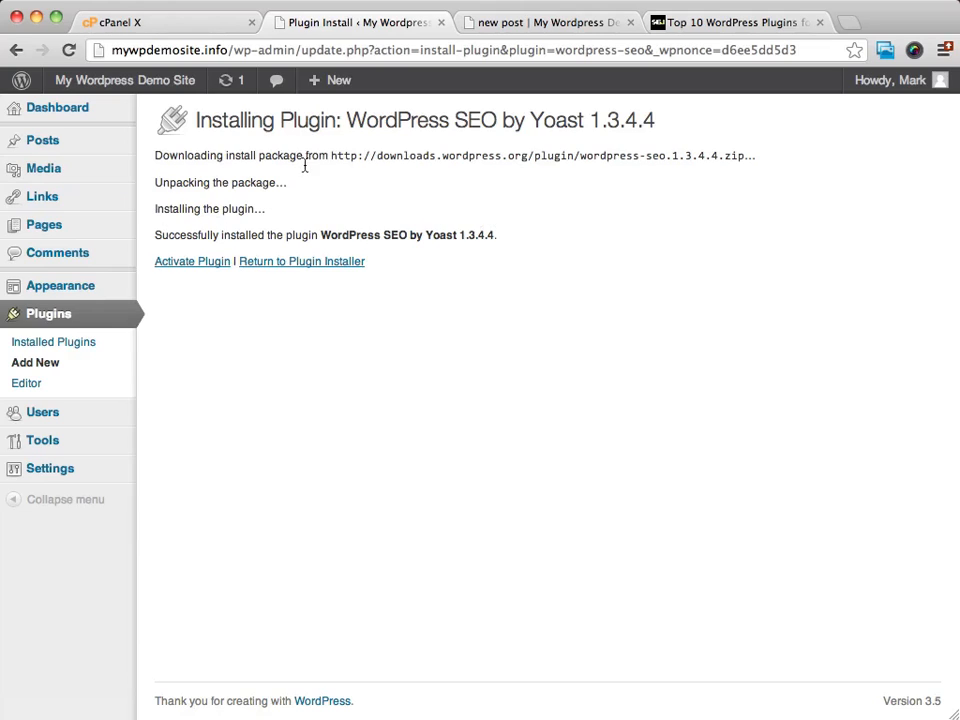
click(187, 265)
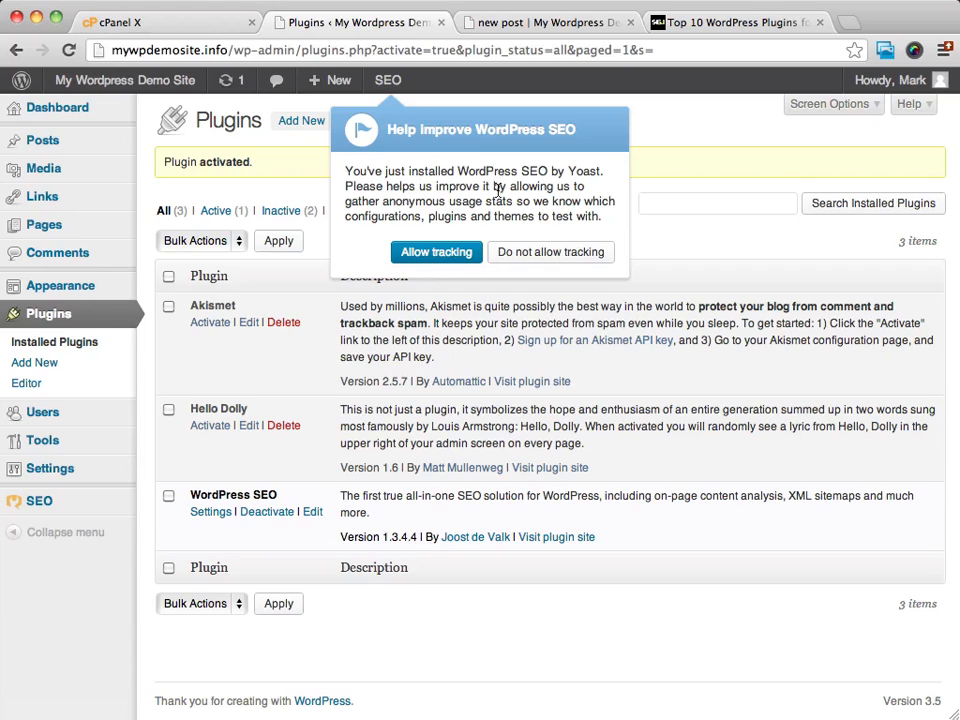
Decline anonymous usage tracking for WordPress SEO and dismiss its introductory tour on the dashboard
mouse_move(388, 80)
mouse_move(451, 141)
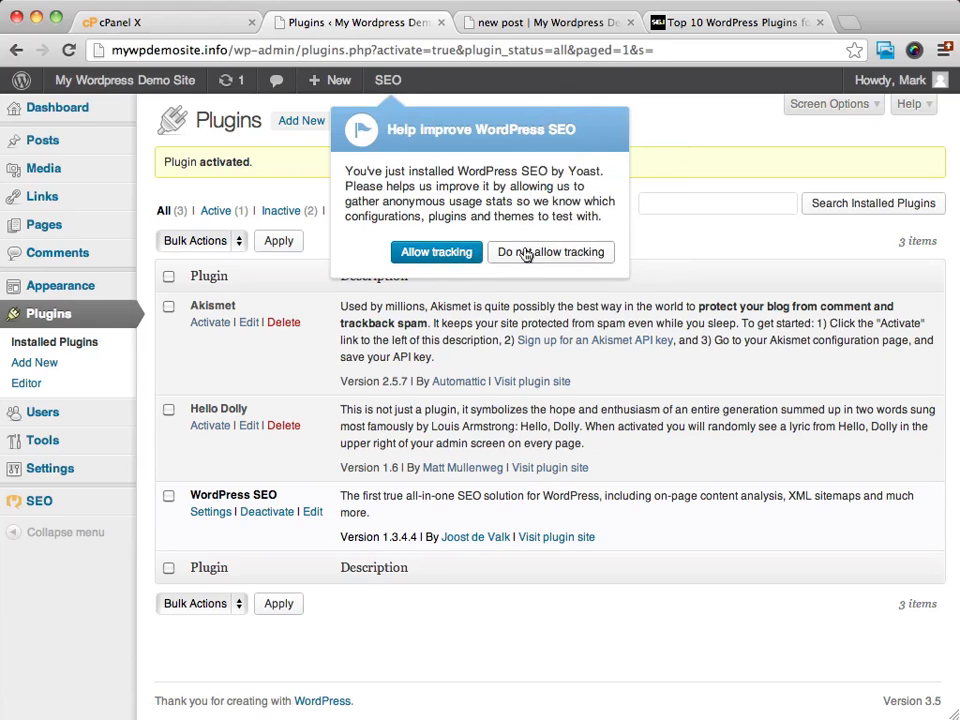
click(525, 255)
click(539, 257)
click(437, 251)
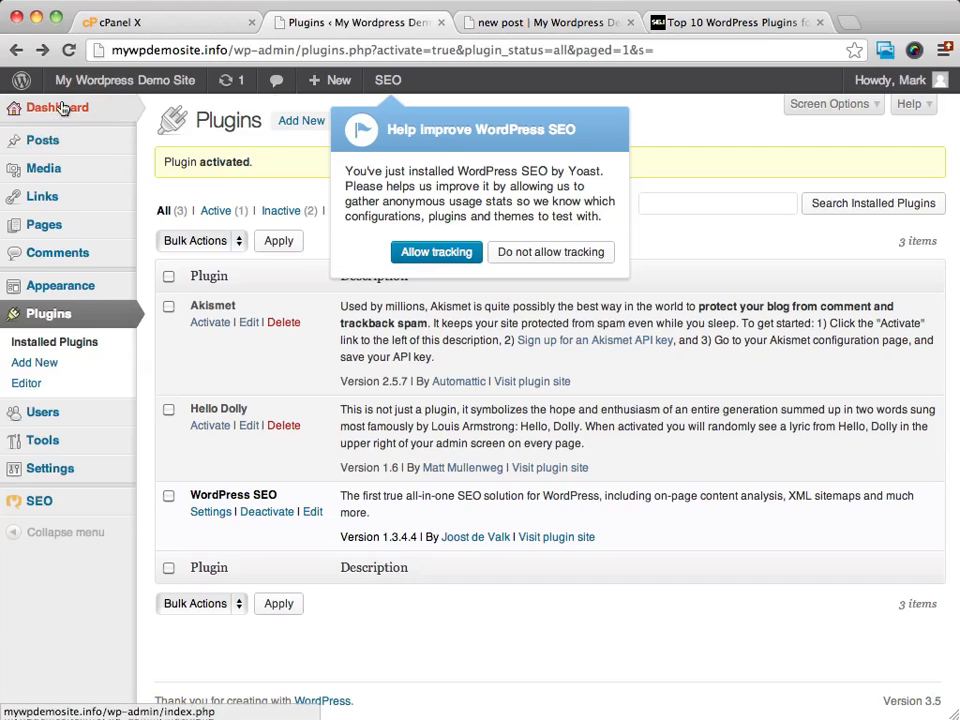
click(62, 107)
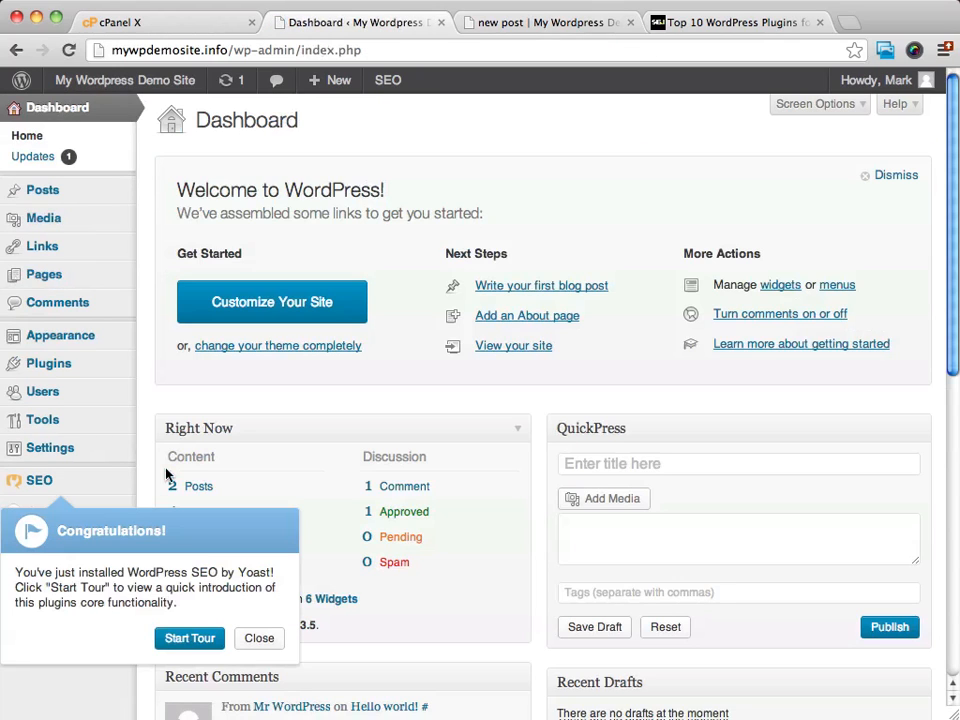
click(262, 638)
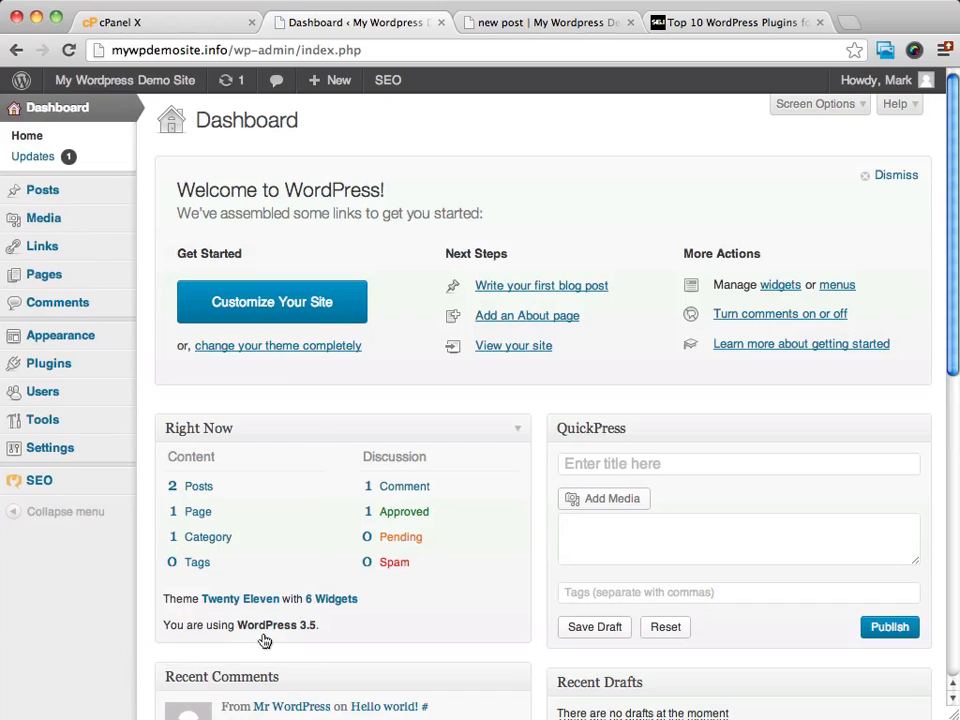
Return to the installed plugins list and open the page for adding a new plugin
mouse_move(40, 485)
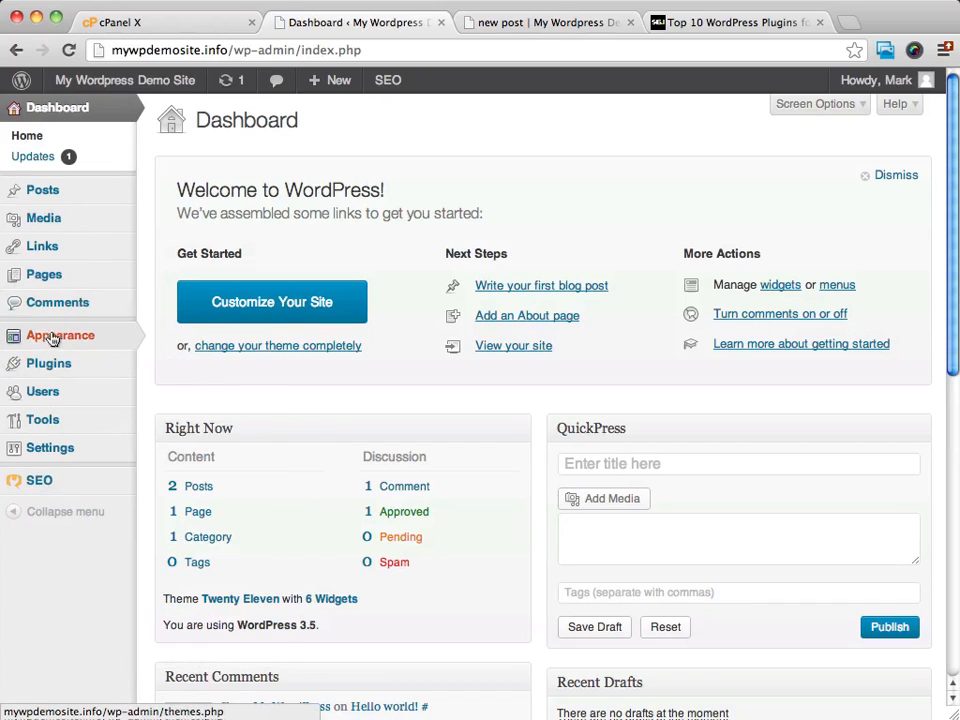
mouse_move(52, 427)
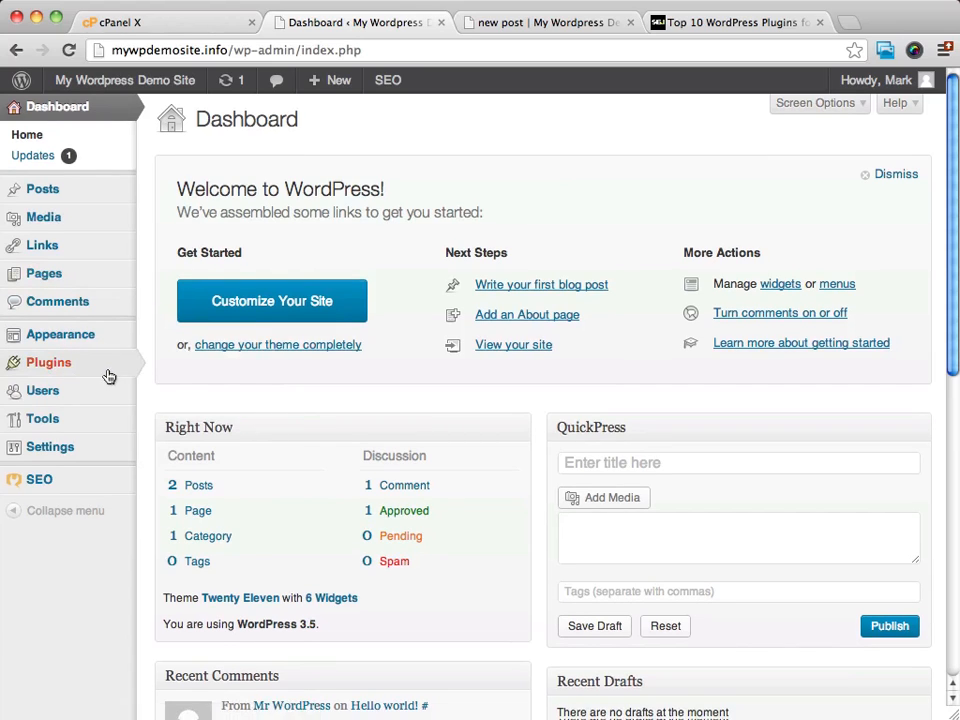
click(54, 366)
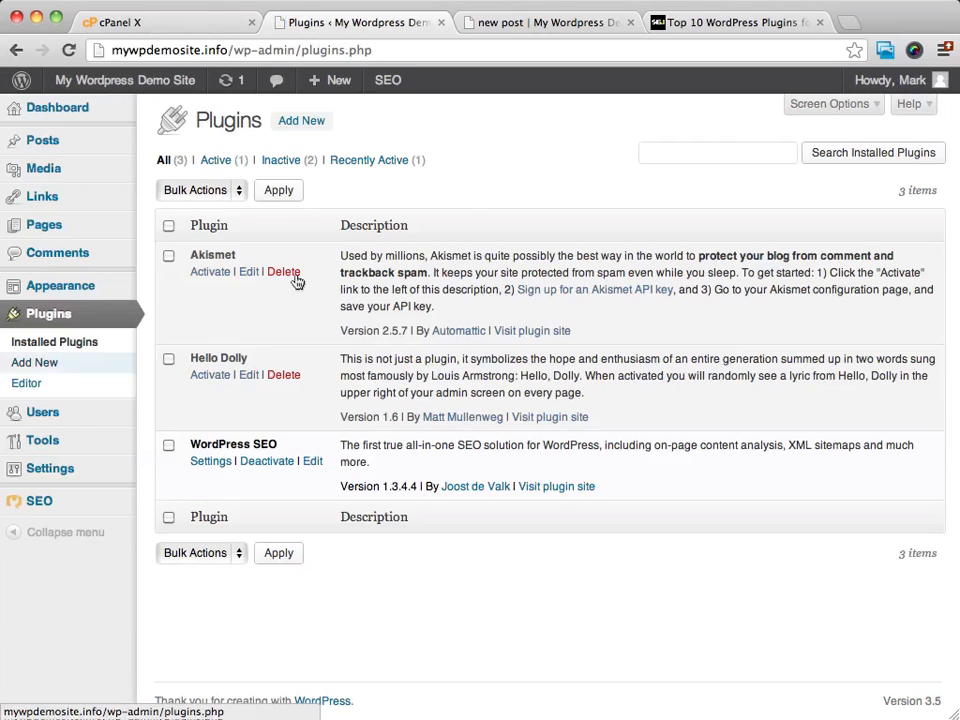
click(306, 120)
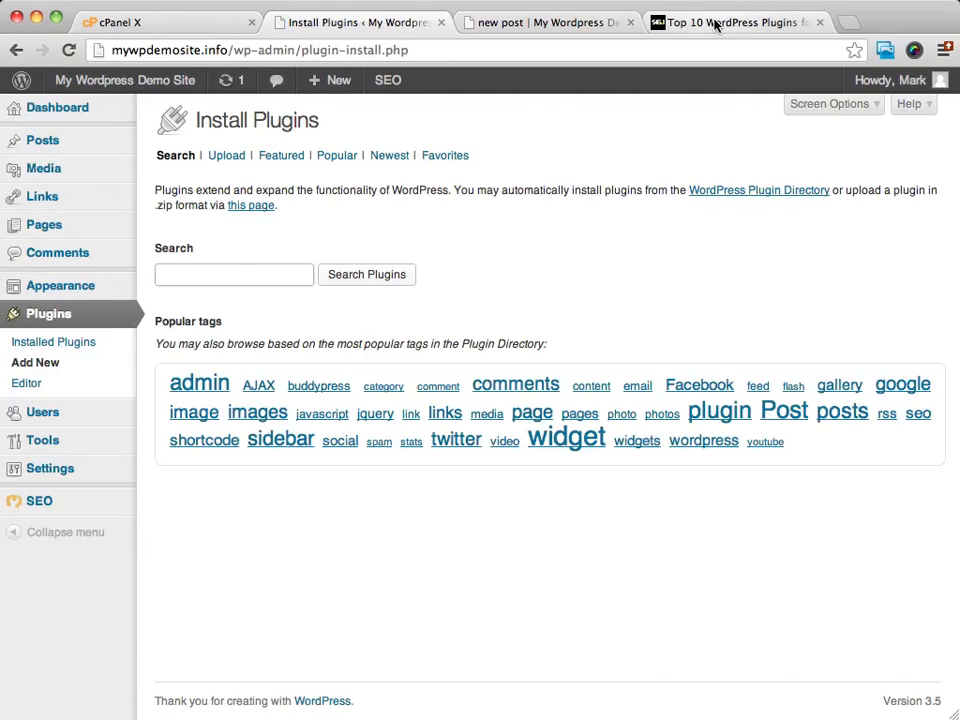
Copy the plugin name "W3 Total Cache" from its heading in the Search Engine Journal article
click(714, 19)
scroll(337, 390, down, 3)
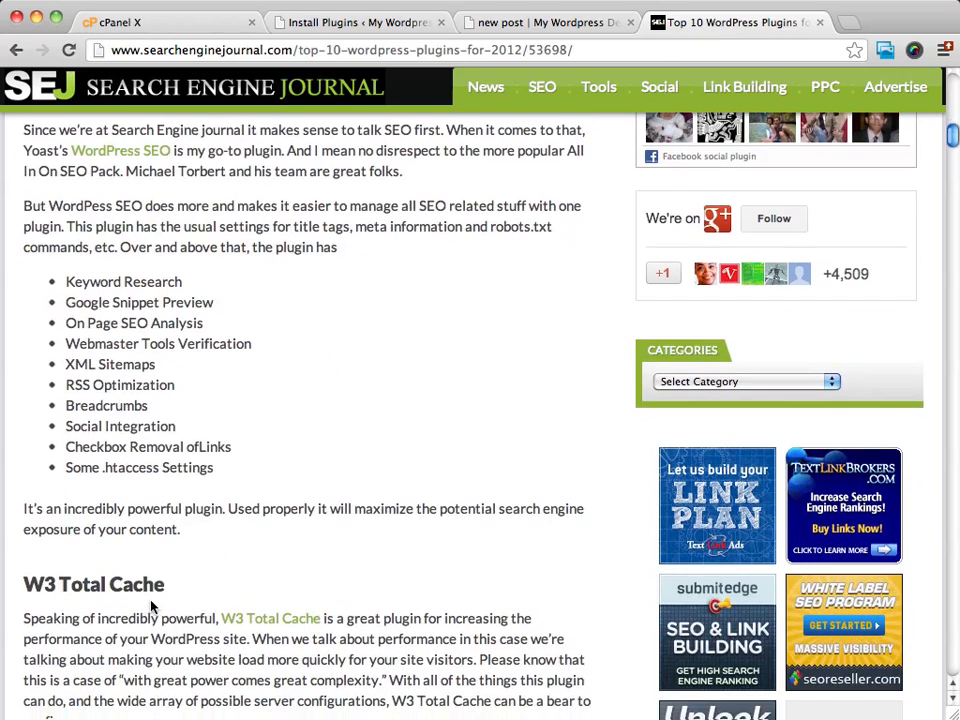
drag(148, 588, 22, 586)
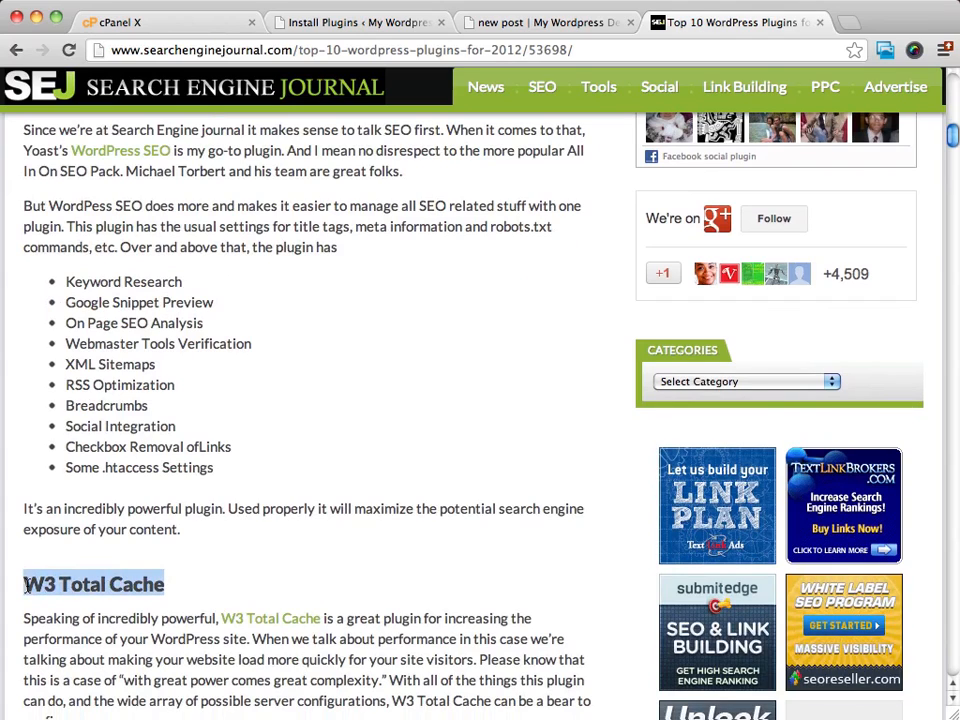
right_click(88, 576)
click(110, 580)
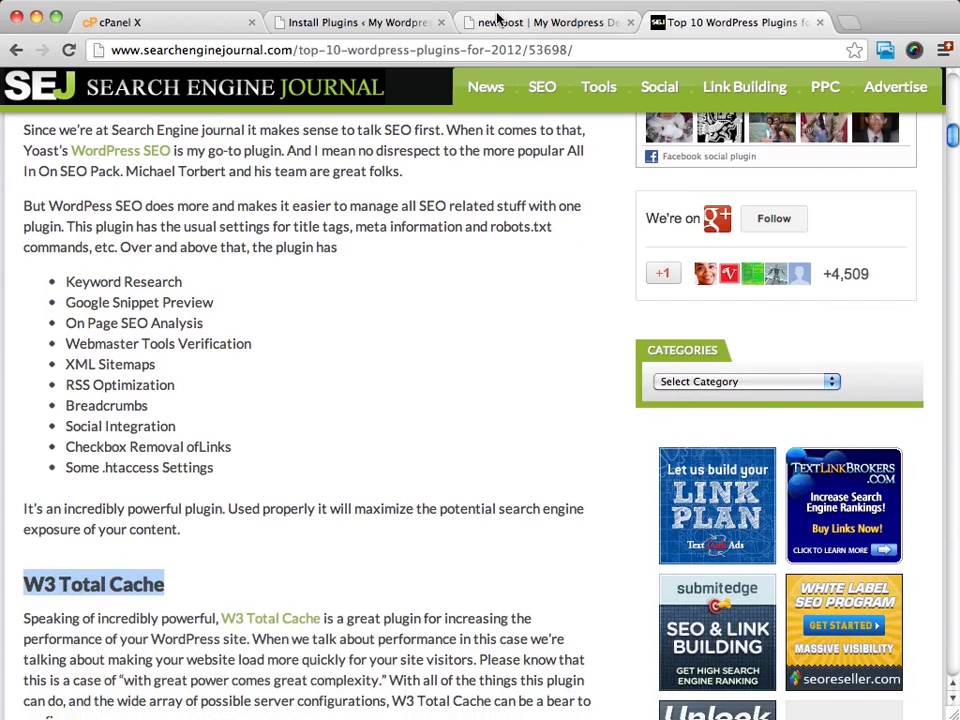
Search the WordPress plugin directory for "W3 Total Cache" using the copied name
click(337, 22)
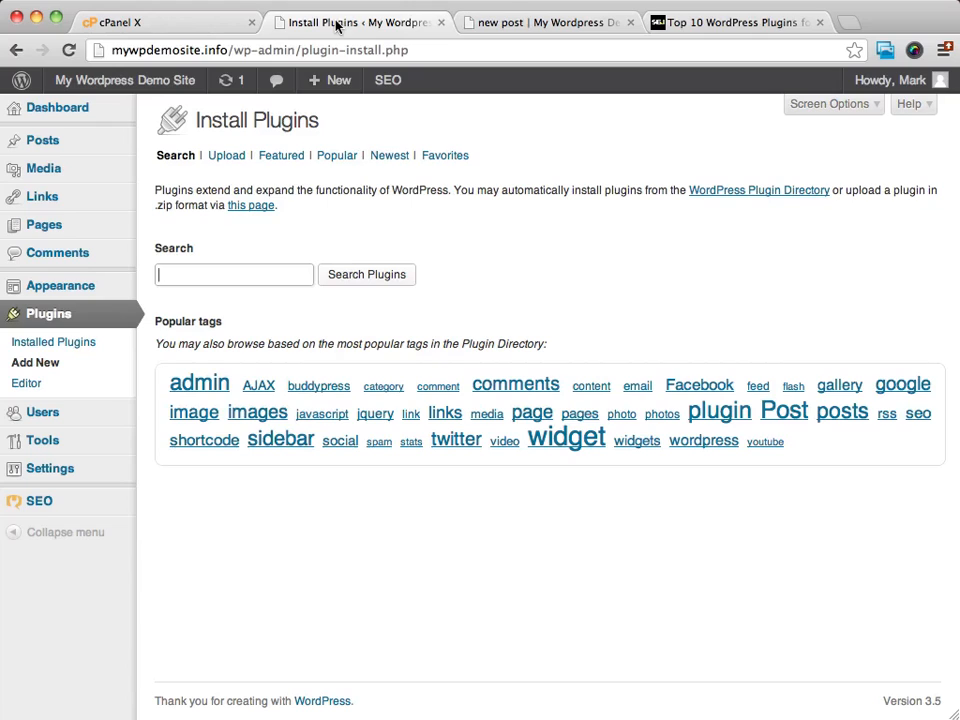
right_click(215, 273)
click(253, 366)
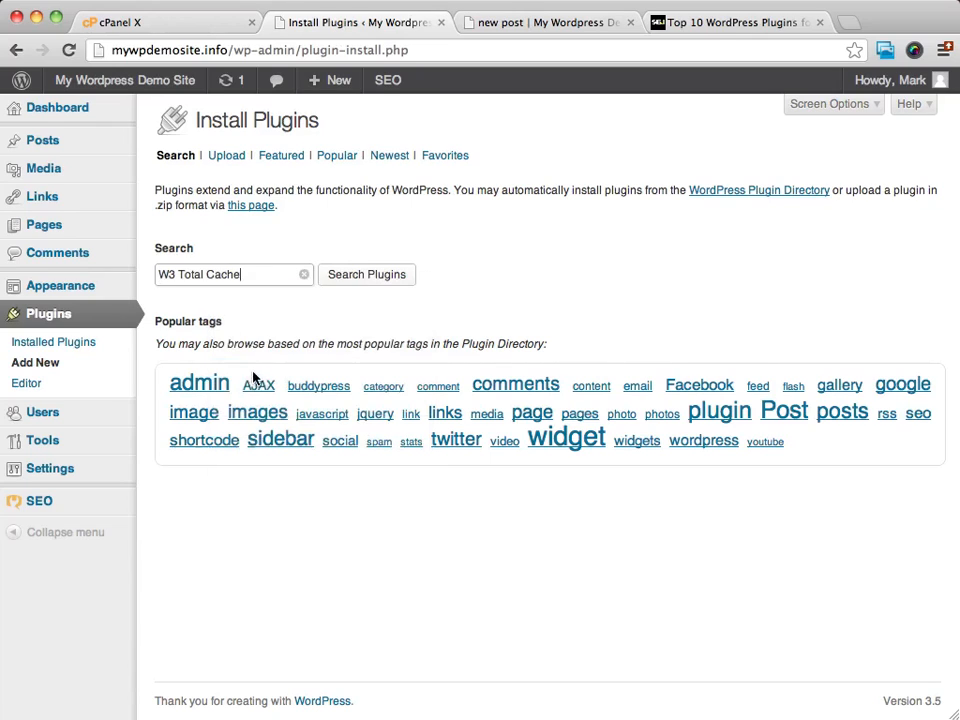
click(364, 276)
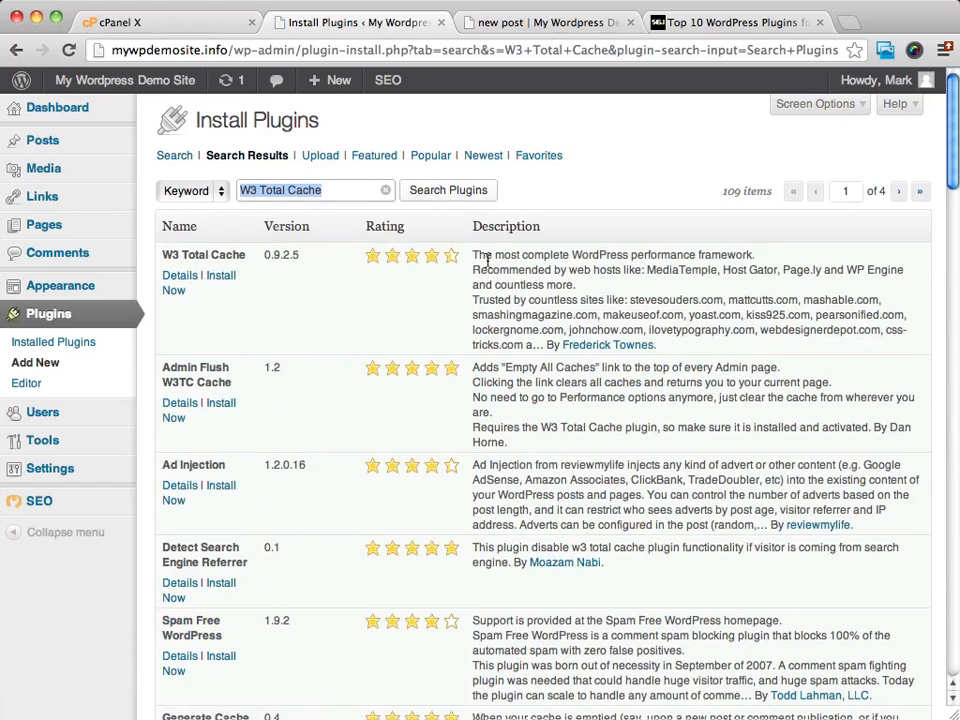
Install W3 Total Cache from the search results and activate it
click(222, 276)
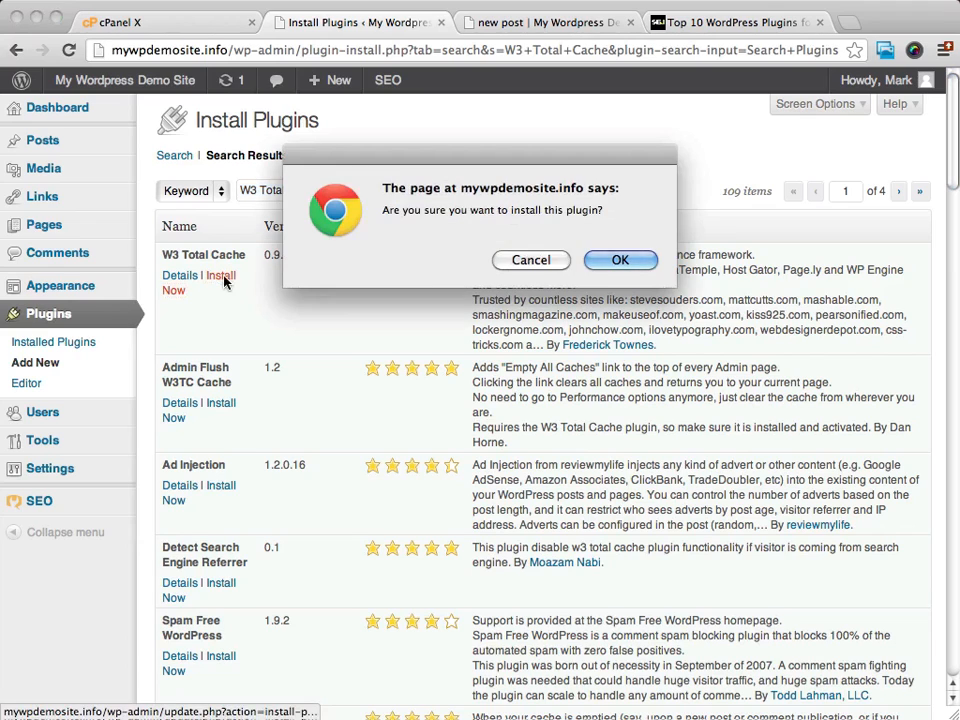
click(620, 260)
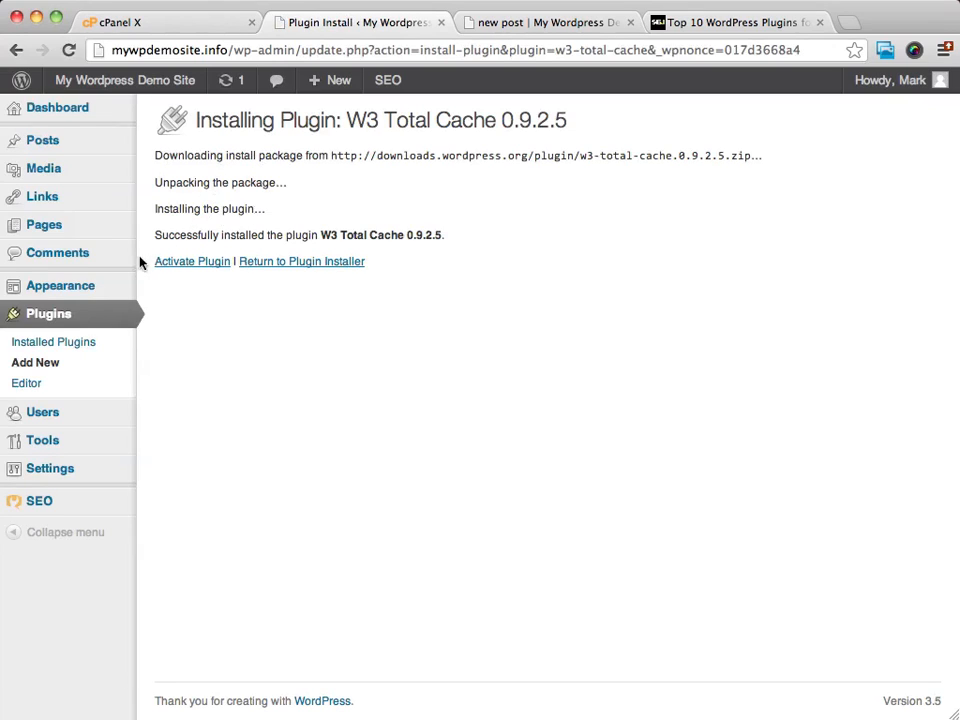
click(196, 264)
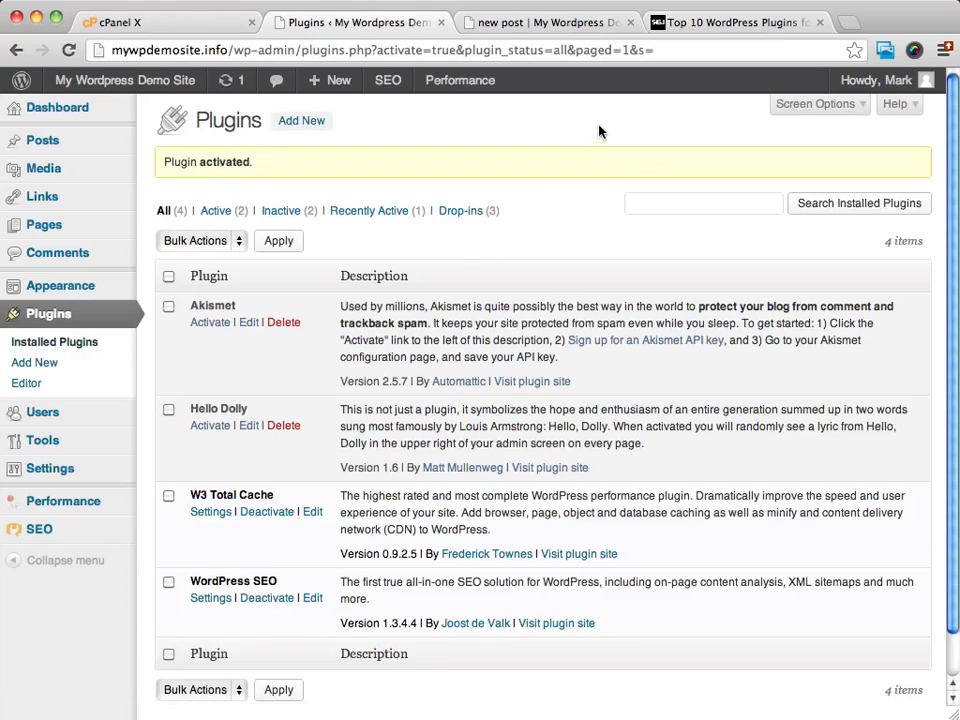
Return to the site dashboard and open the General Settings of W3 Total Cache
scroll(502, 249, down, 1)
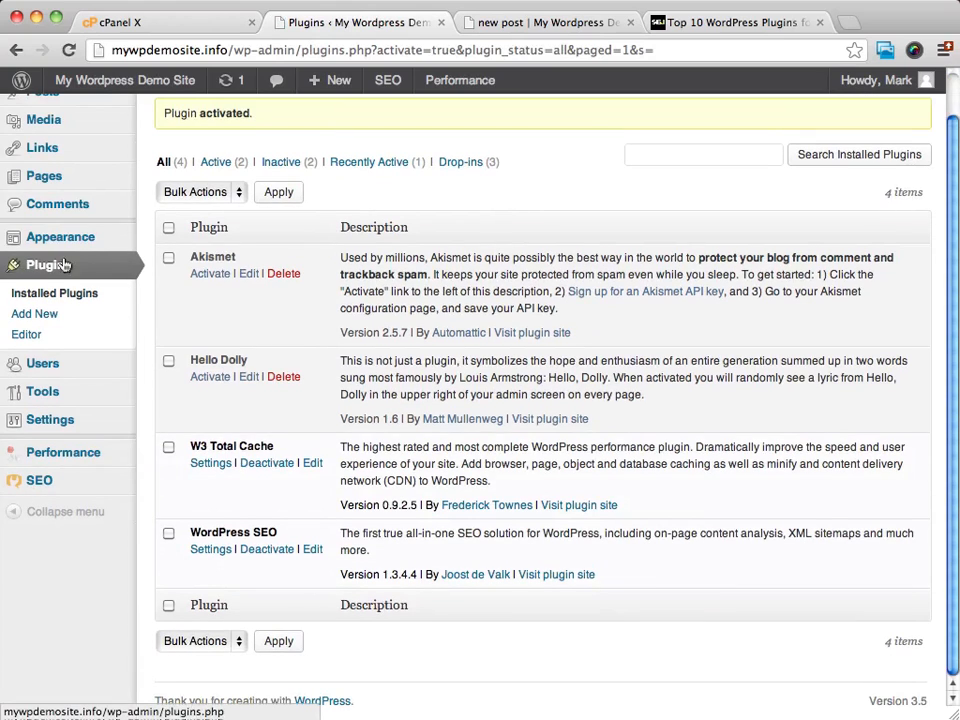
scroll(451, 270, up, 1)
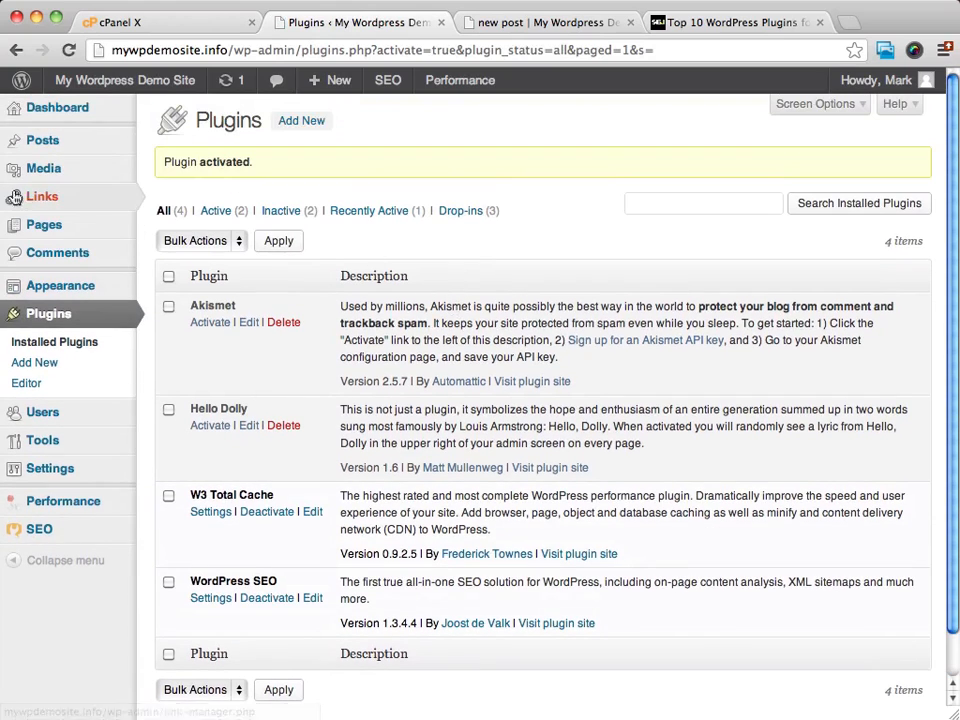
click(58, 108)
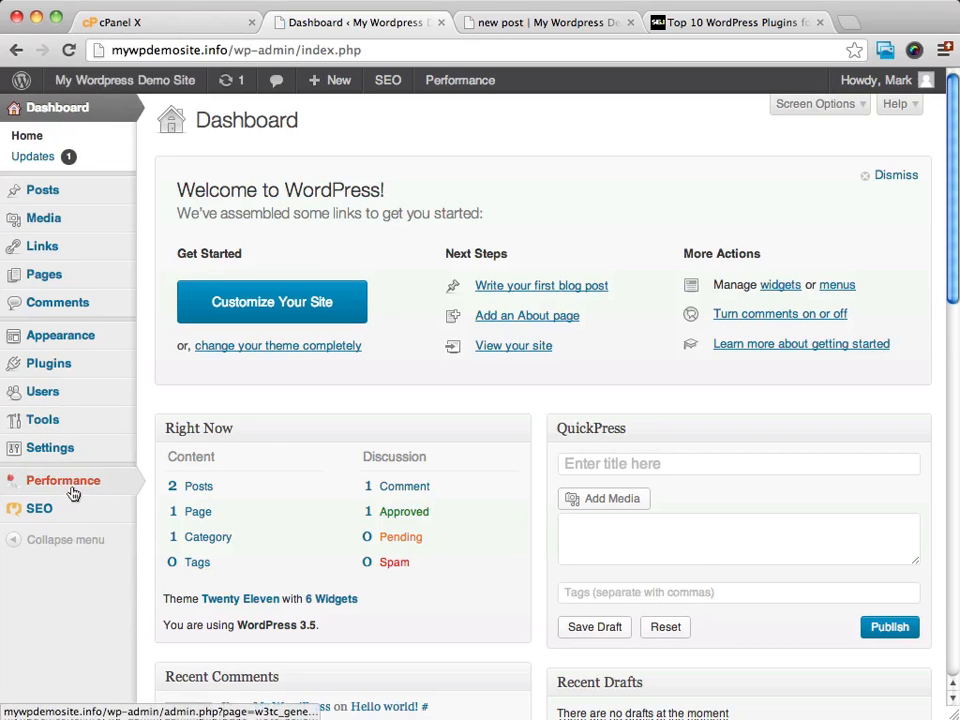
mouse_move(55, 489)
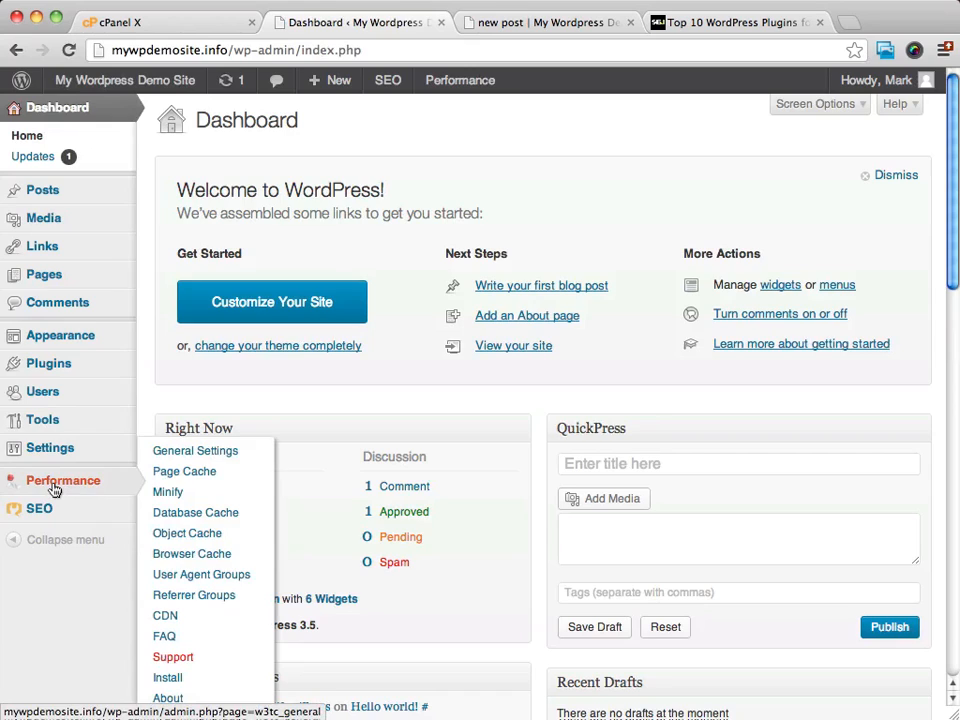
click(214, 452)
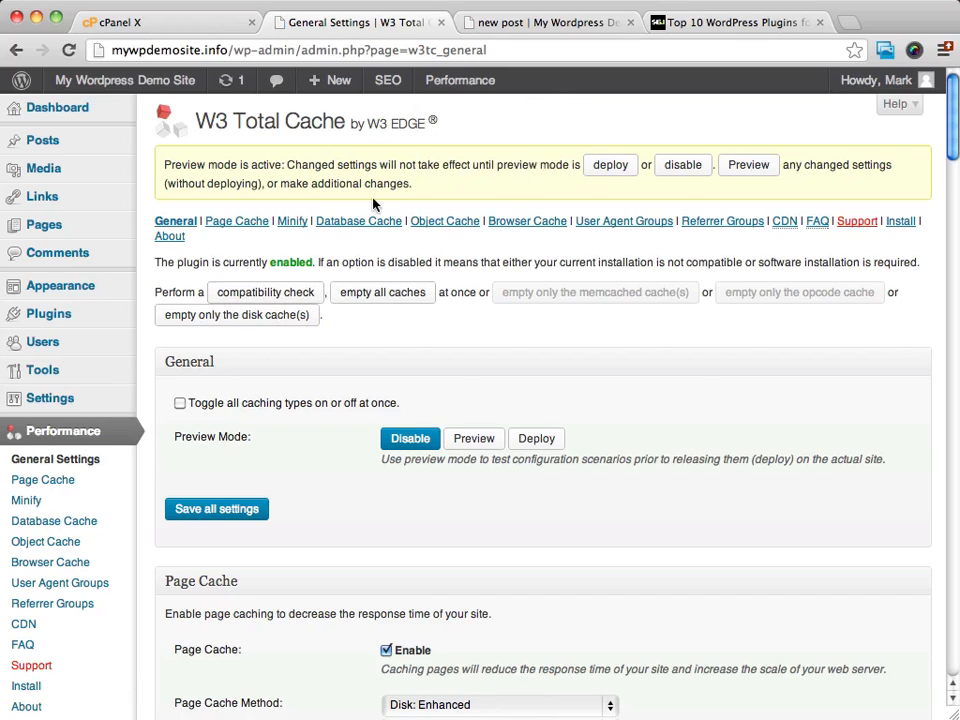
Look through the W3 Total Cache general settings, including Preview Mode, Page Cache and Minify, and the list of its settings pages
scroll(463, 284, down, 1)
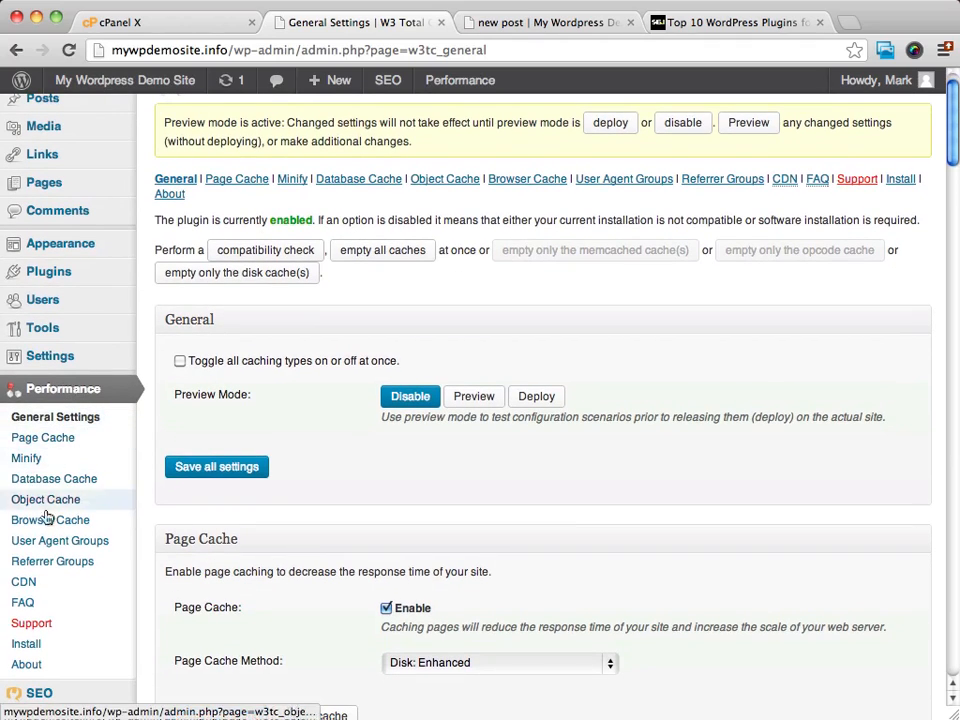
click(52, 390)
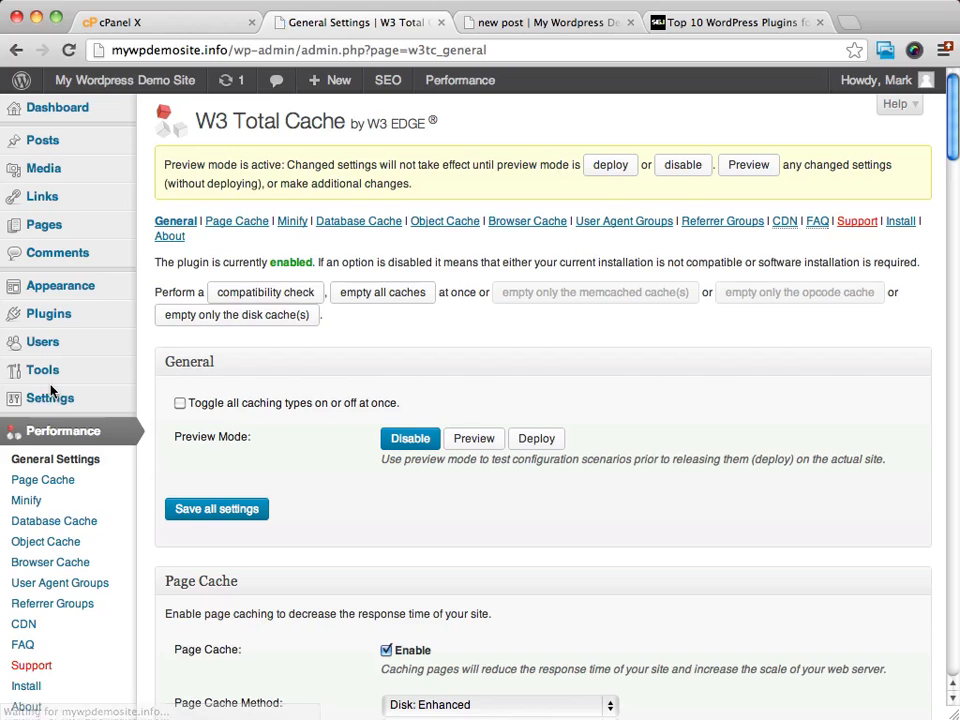
scroll(100, 326, down, 5)
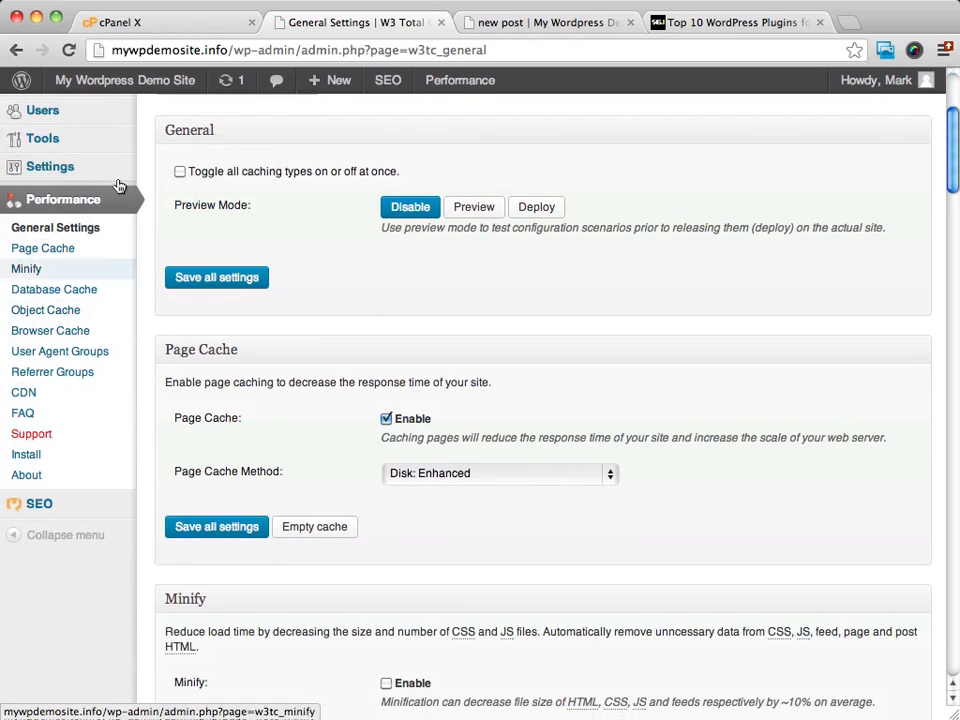
click(12, 207)
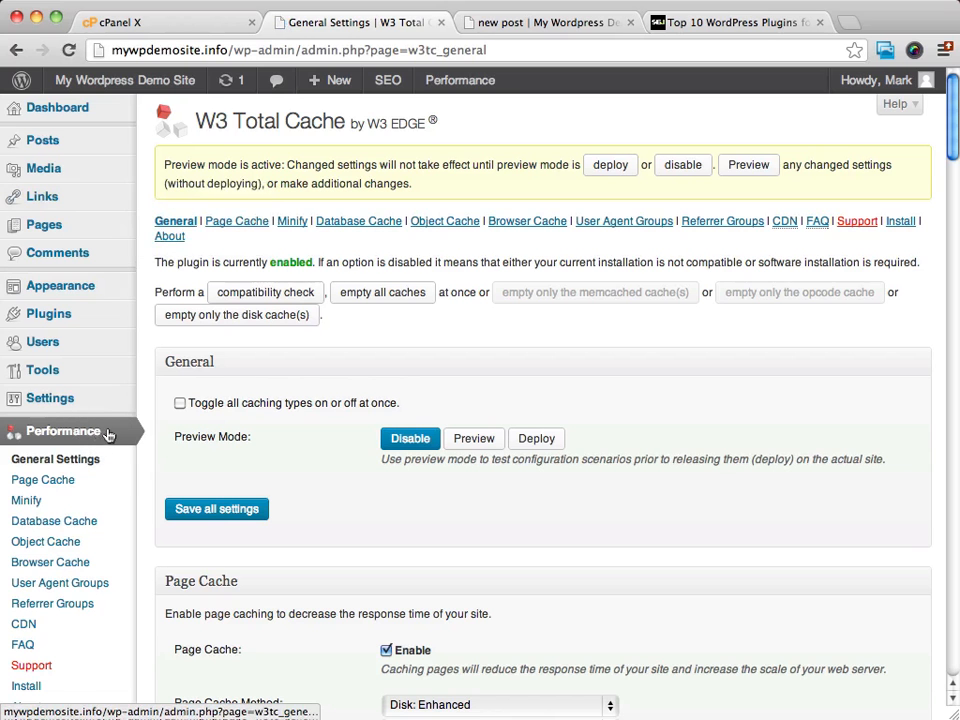
click(129, 433)
scroll(103, 337, down, 5)
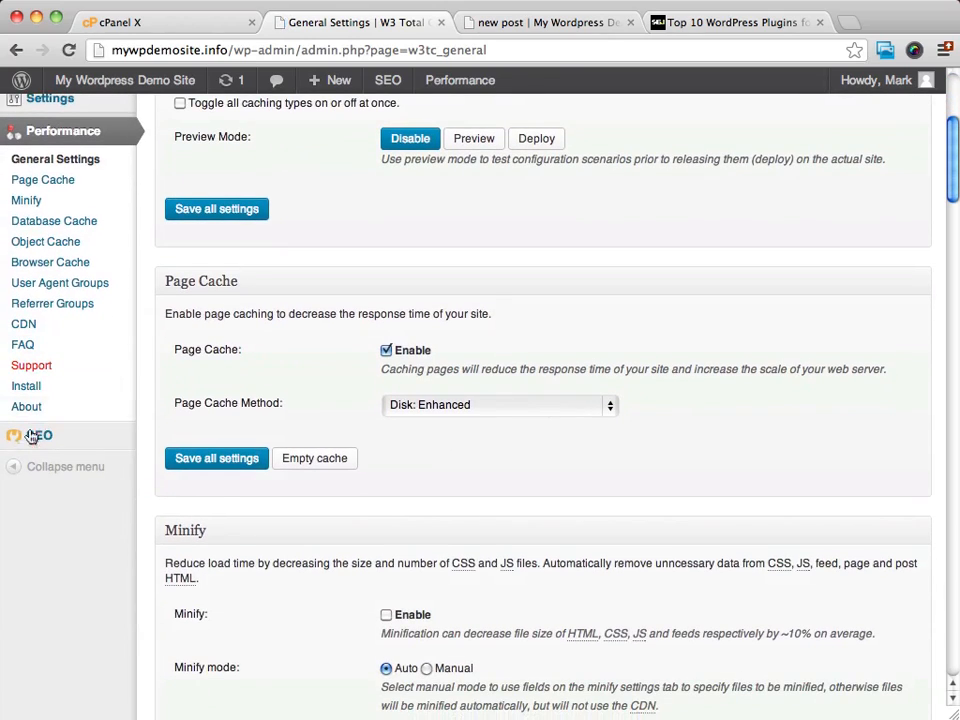
Open the Yoast WordPress SEO general settings and review the tour, tracking, security and webmaster tools options
click(42, 438)
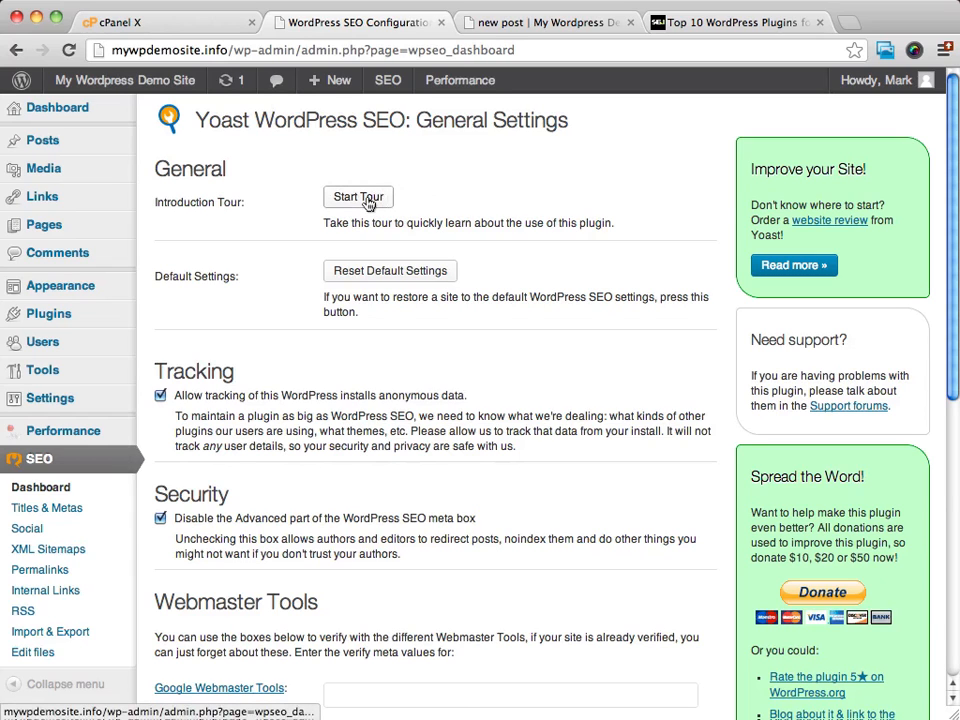
scroll(525, 223, down, 5)
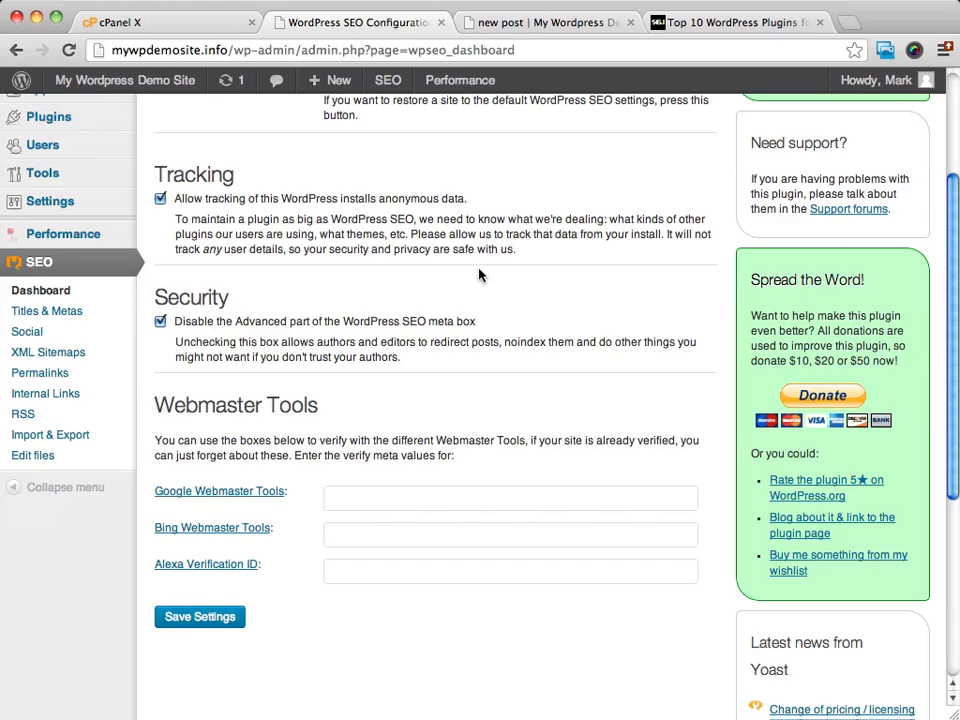
scroll(480, 274, up, 4)
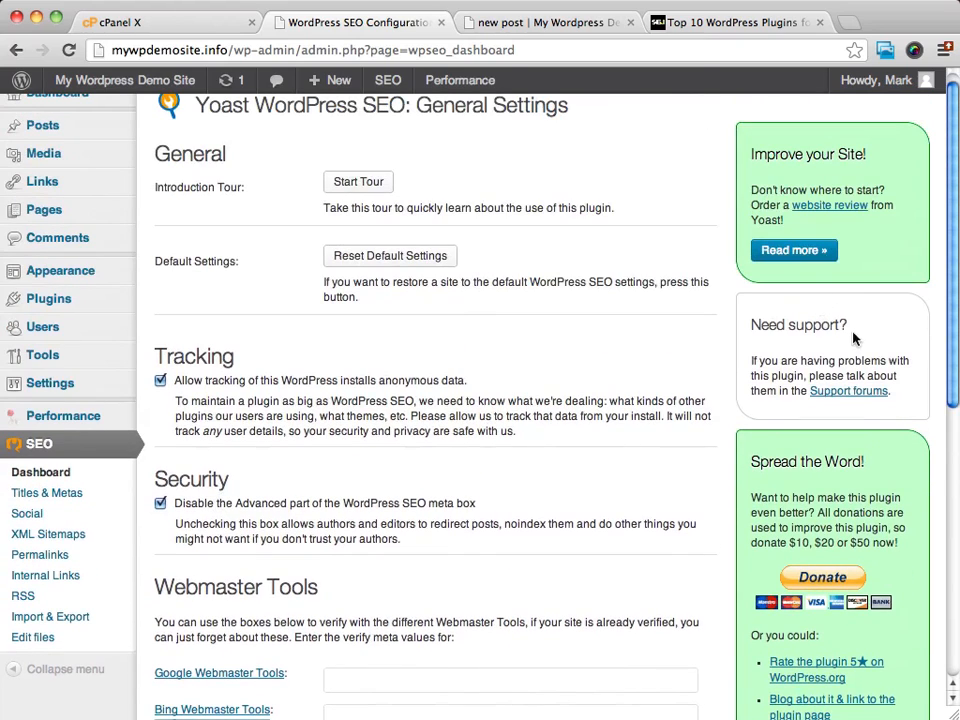
scroll(548, 355, up, 1)
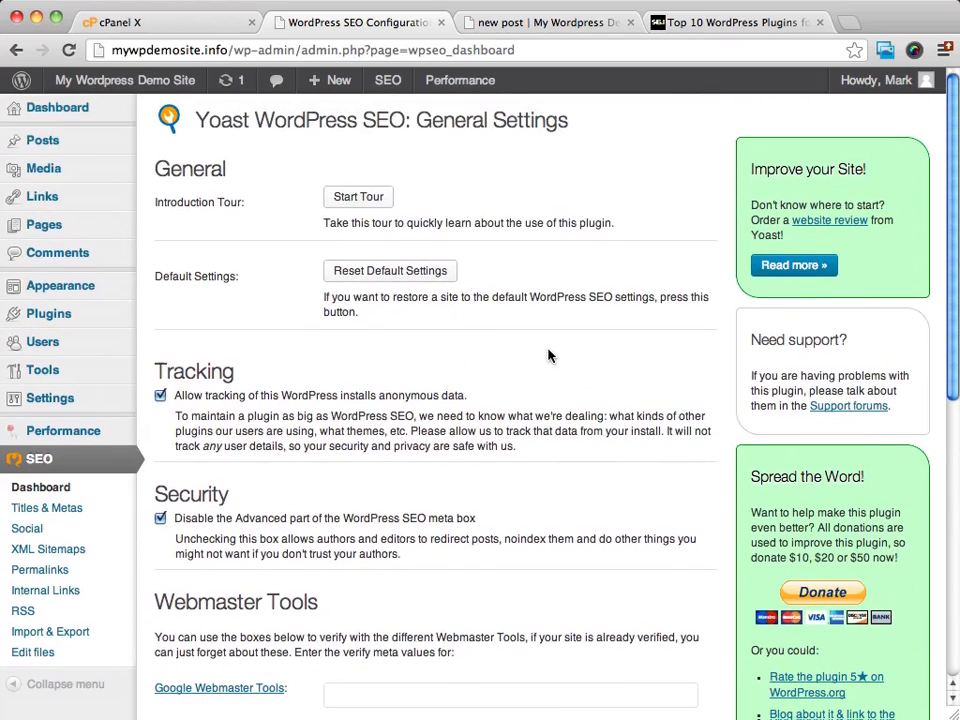